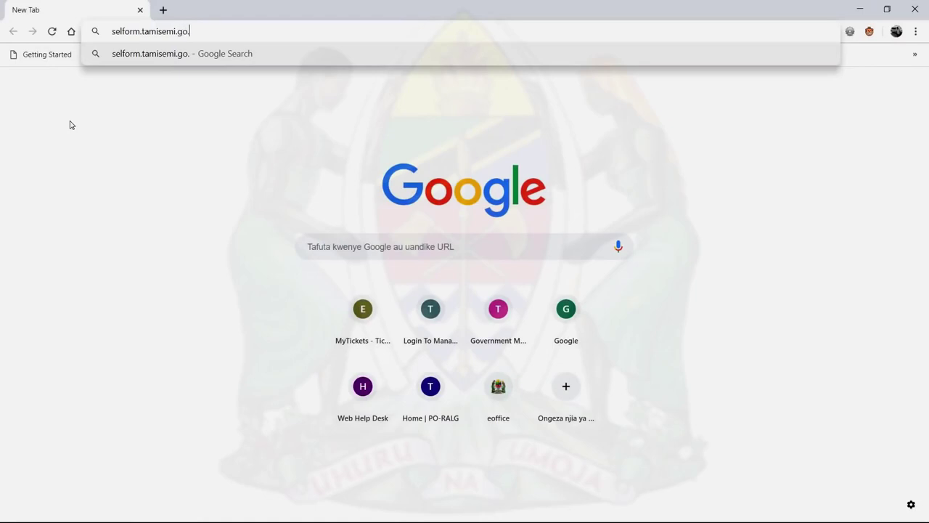
- Load the SELFORM MIS login page at 172.16.18.139:8080/Account/Login in Chrome
key("Return")
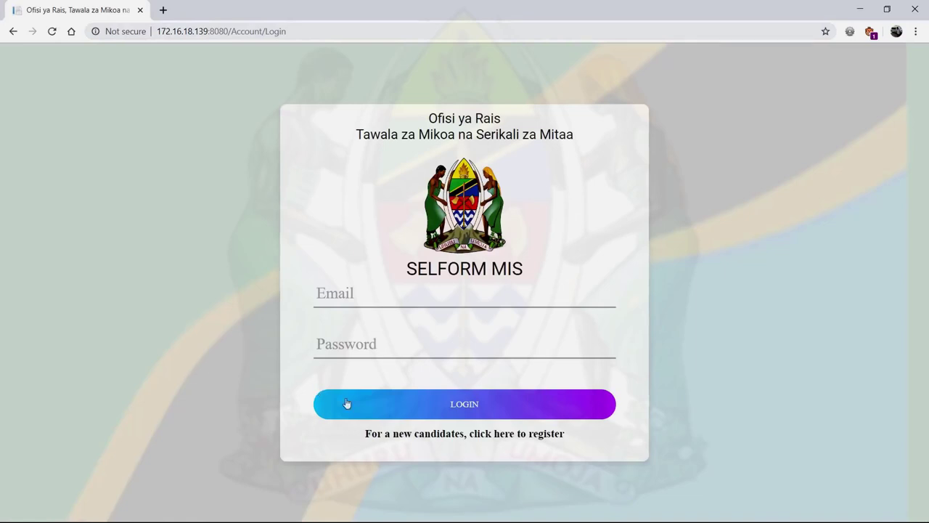
- Start a new candidate registration with the candidate's index number and CIVICS grade D
left_click(508, 434)
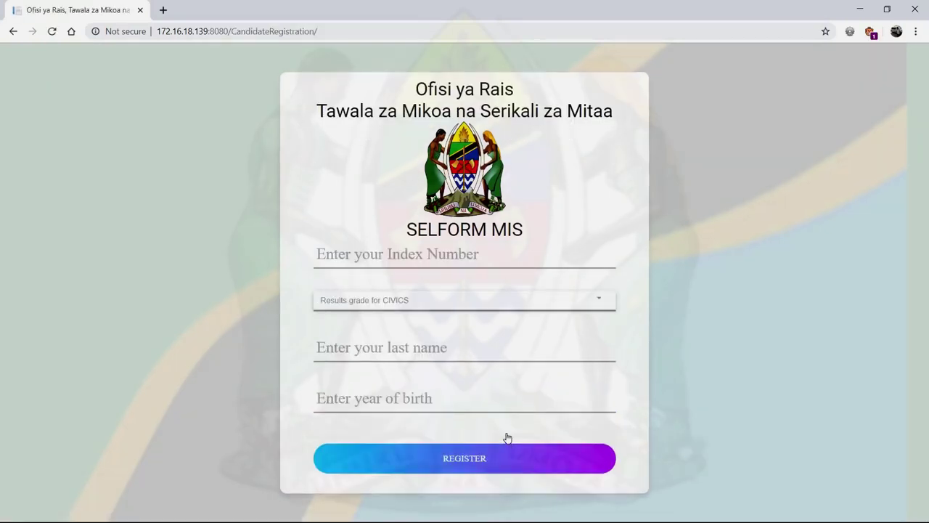
left_click(371, 251)
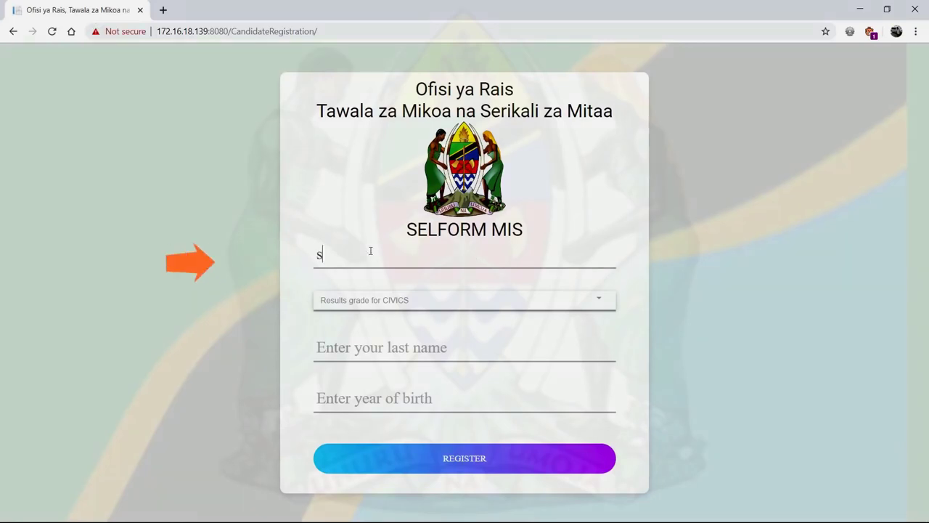
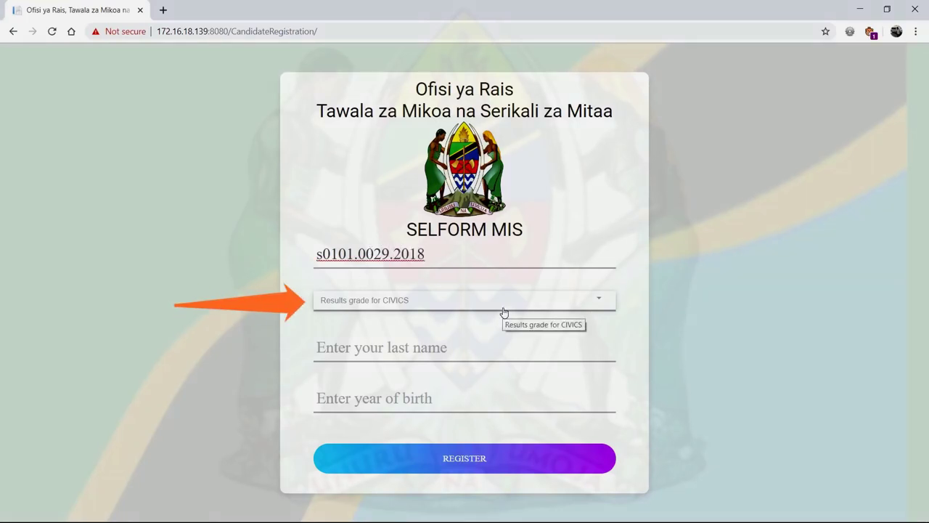
left_click(504, 310)
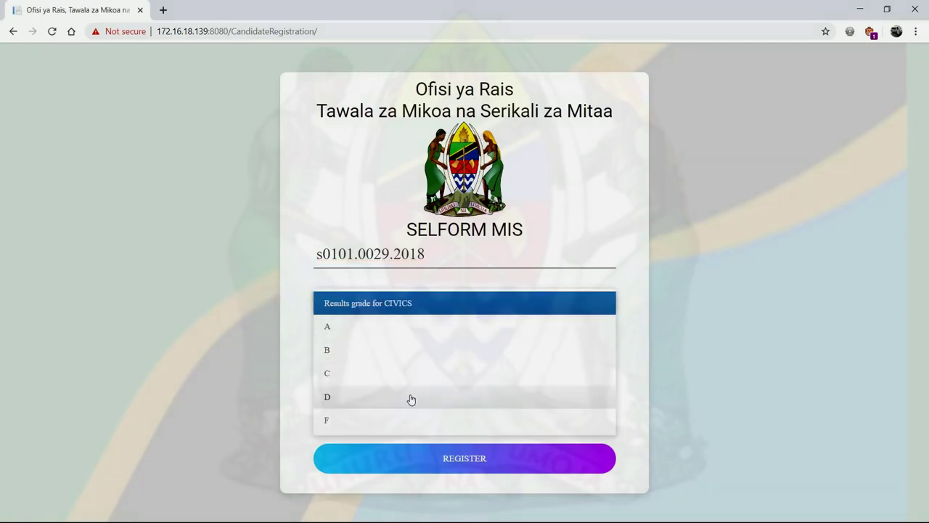
left_click(328, 399)
- Enter the candidate's last name and birth year 2002, then submit the registration
left_click(377, 348)
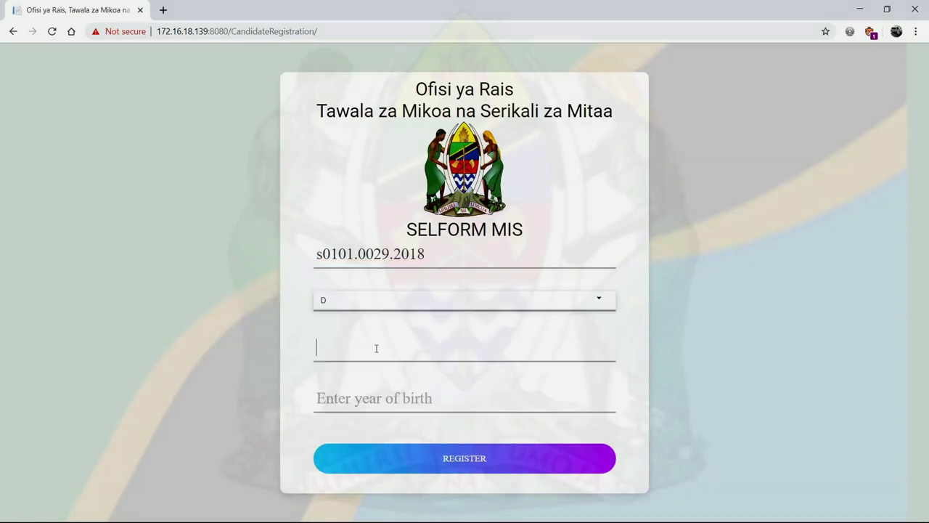
type("Mta")
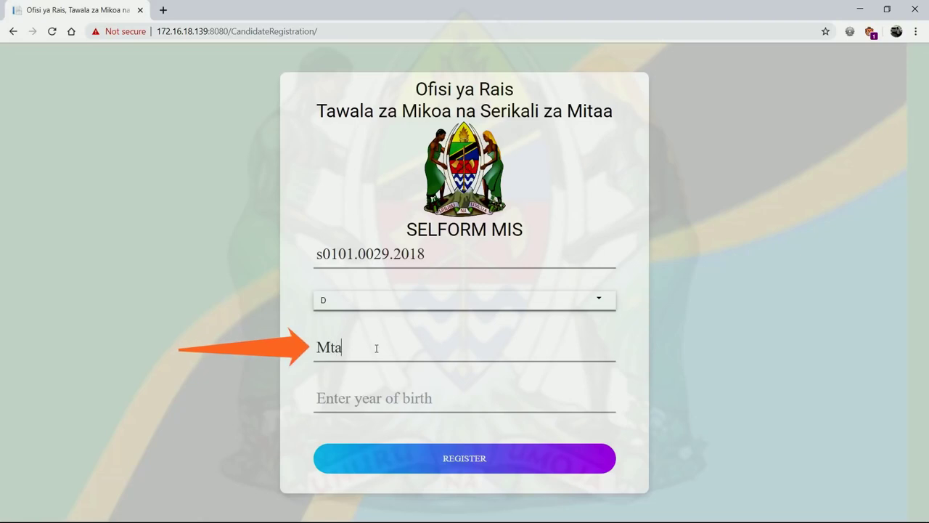
type("tifikolo")
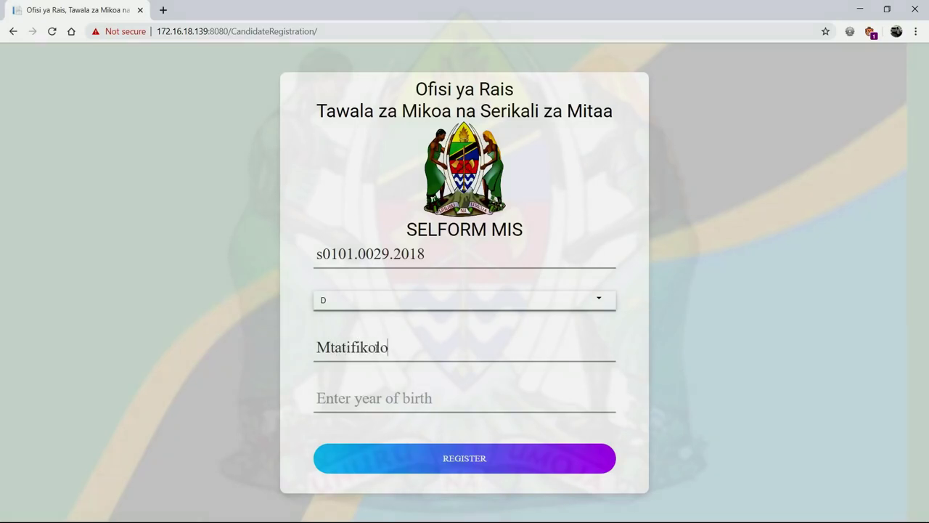
left_click(392, 400)
type("2002")
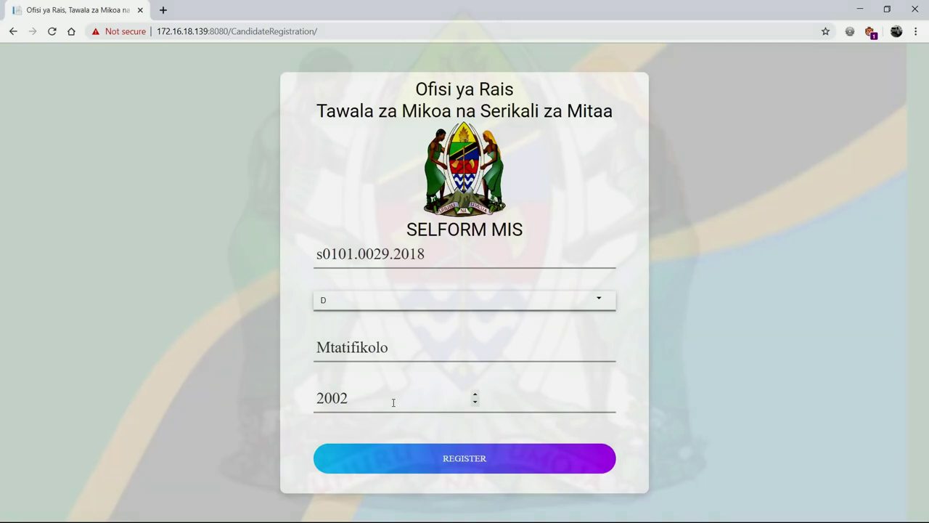
left_click(458, 453)
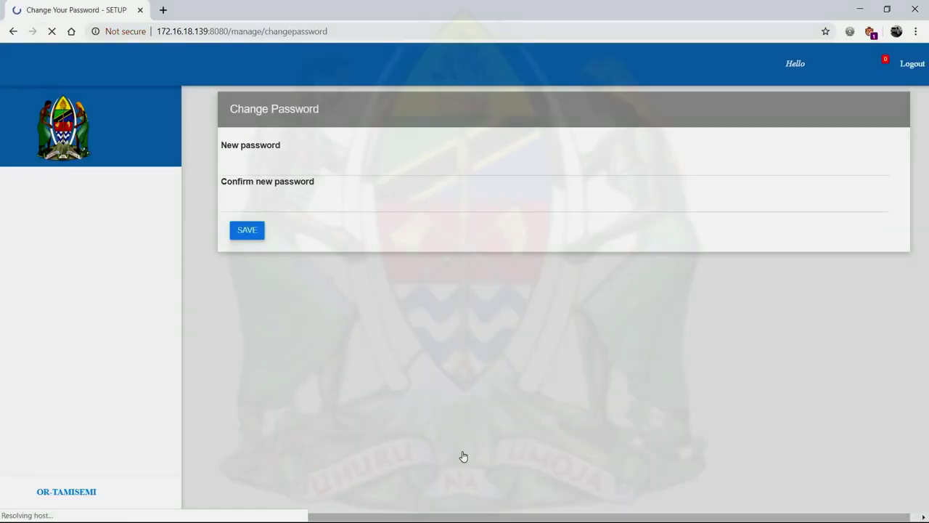
- Set and confirm a new account password, saving it but declining Chrome's offer to store it
left_click(240, 166)
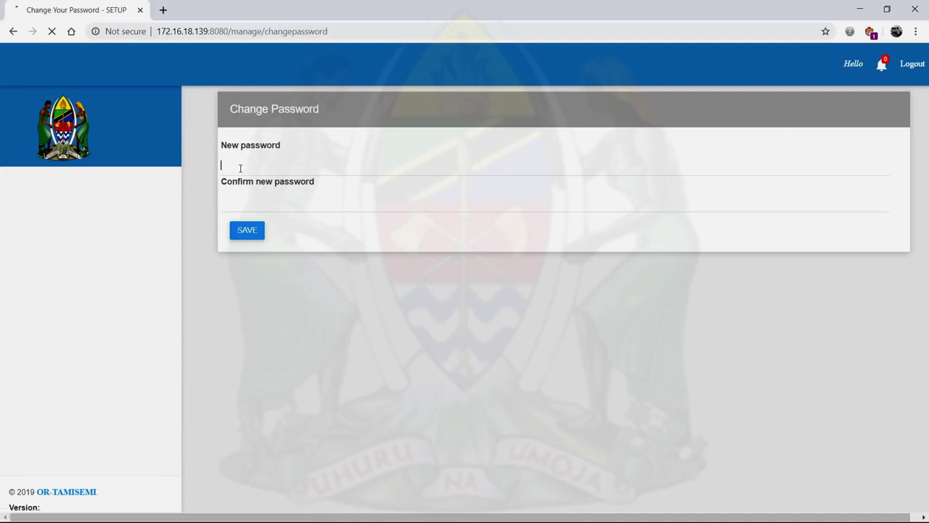
type("••••••")
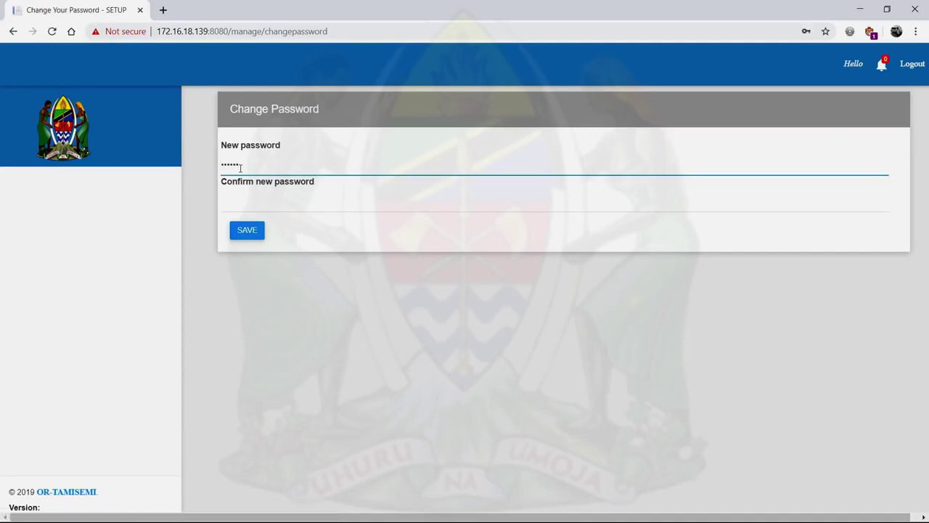
left_click(243, 207)
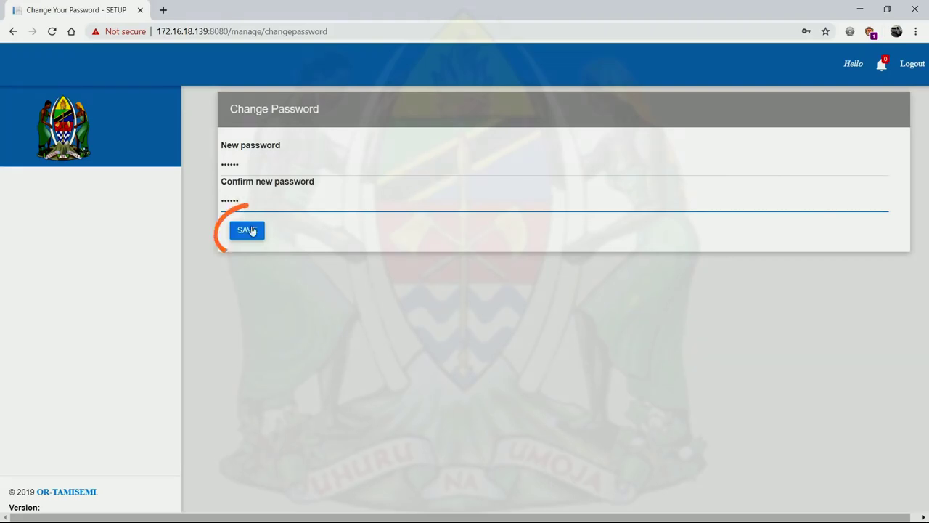
left_click(248, 230)
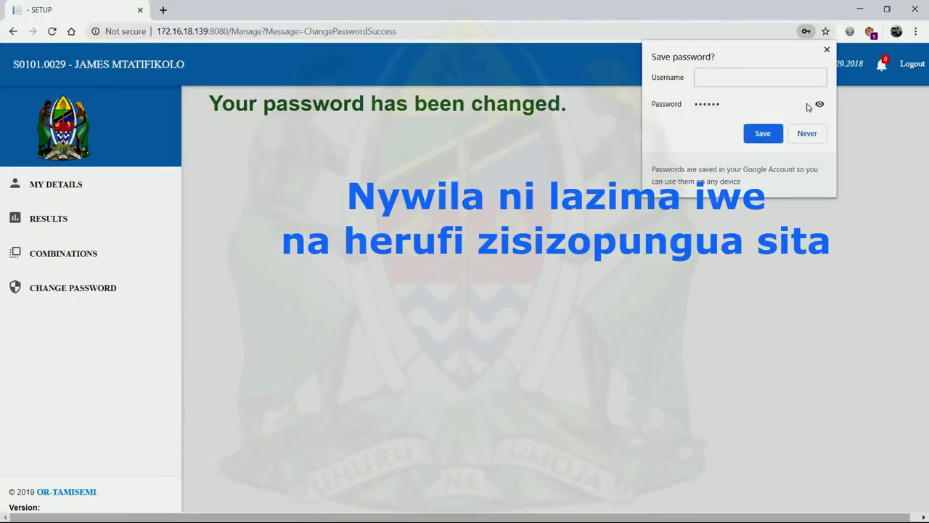
left_click(806, 135)
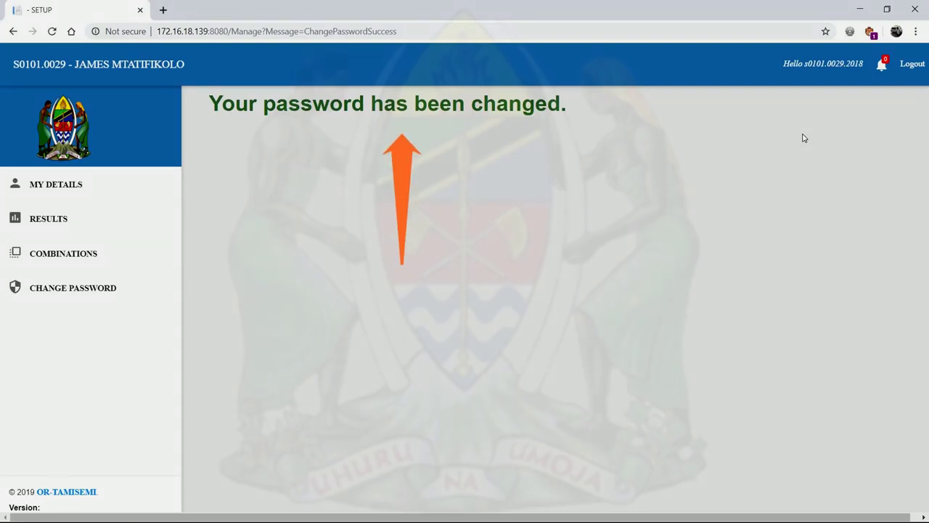
left_click(66, 290)
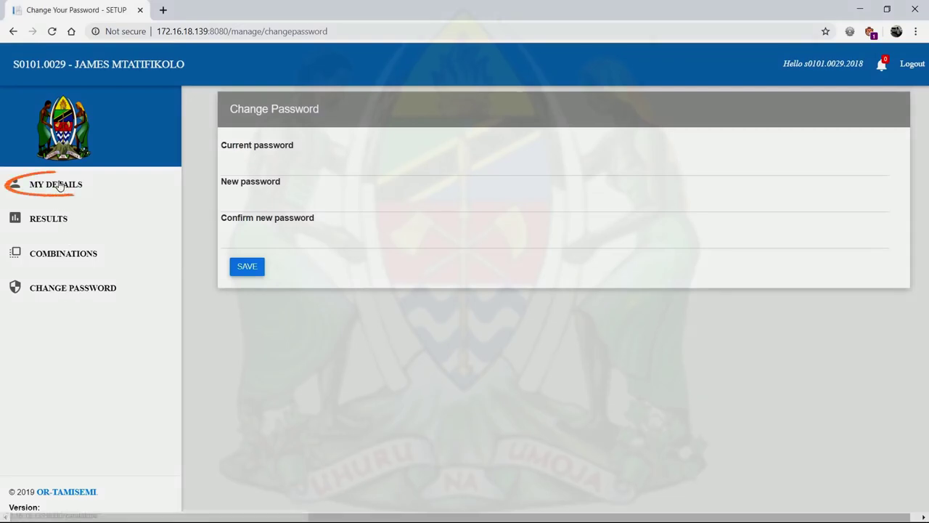
- In Part A Personal Particulars, change the home address box number's first digit to 2
left_click(60, 186)
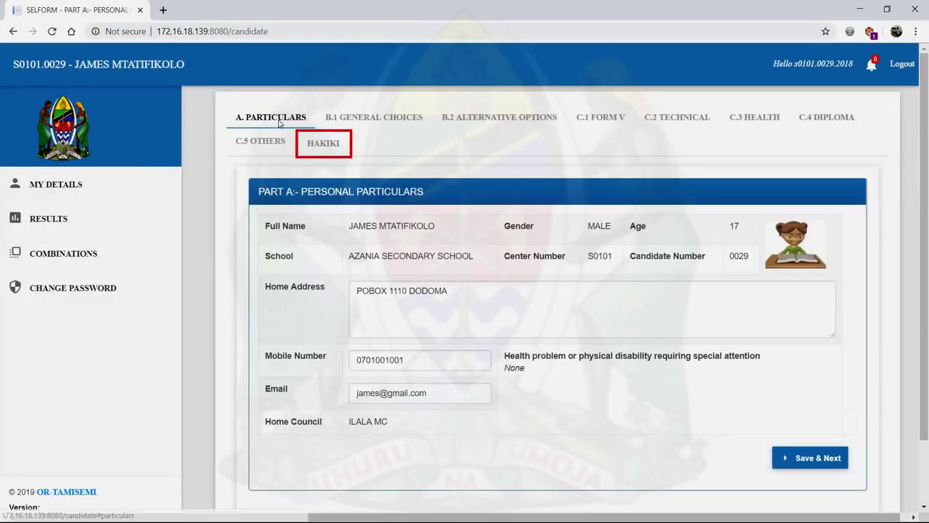
left_click(279, 120)
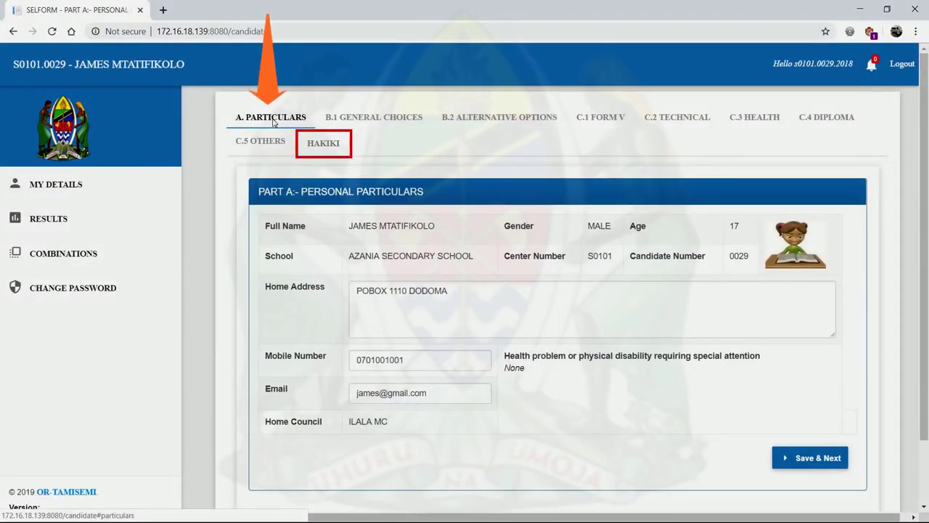
left_click(371, 292)
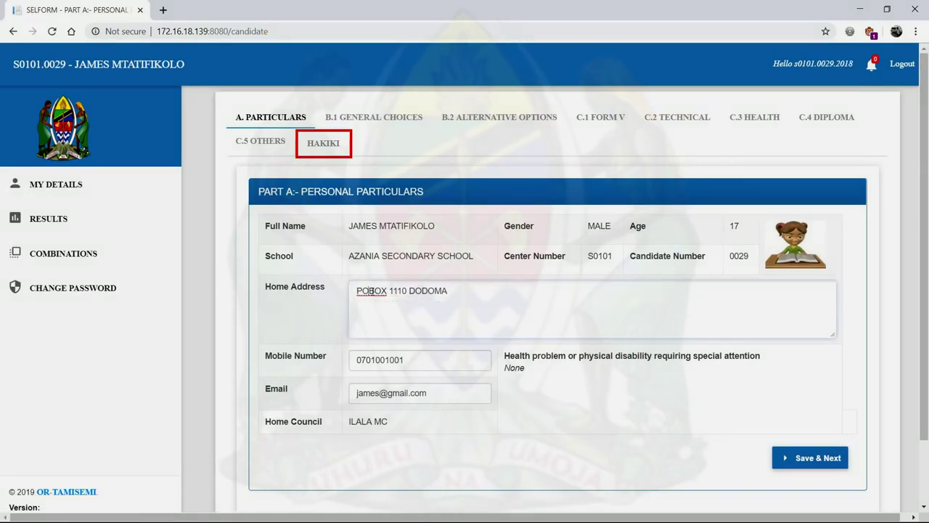
left_click(394, 291)
key("BackSpace")
type("2")
- Change the mobile number's last digit to 2 and save the particulars
left_click(407, 359)
key("BackSpace")
type("2")
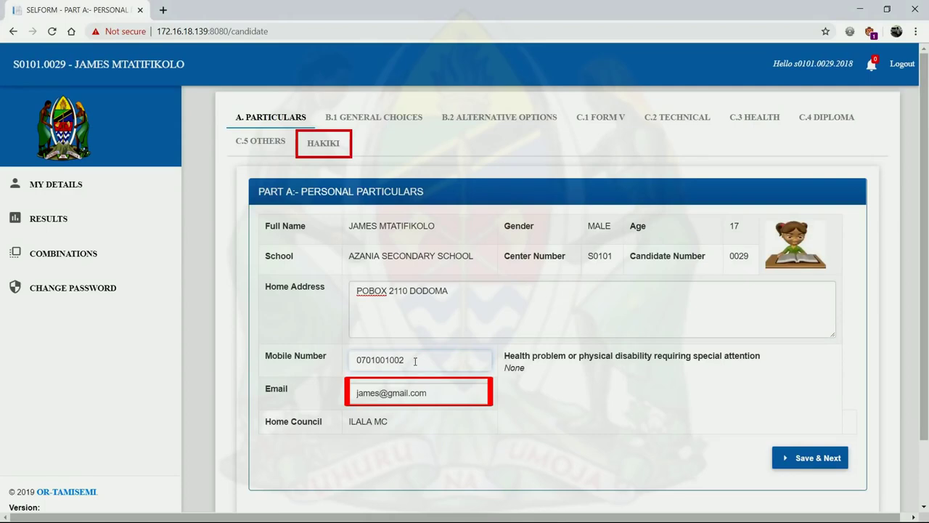
left_click(821, 458)
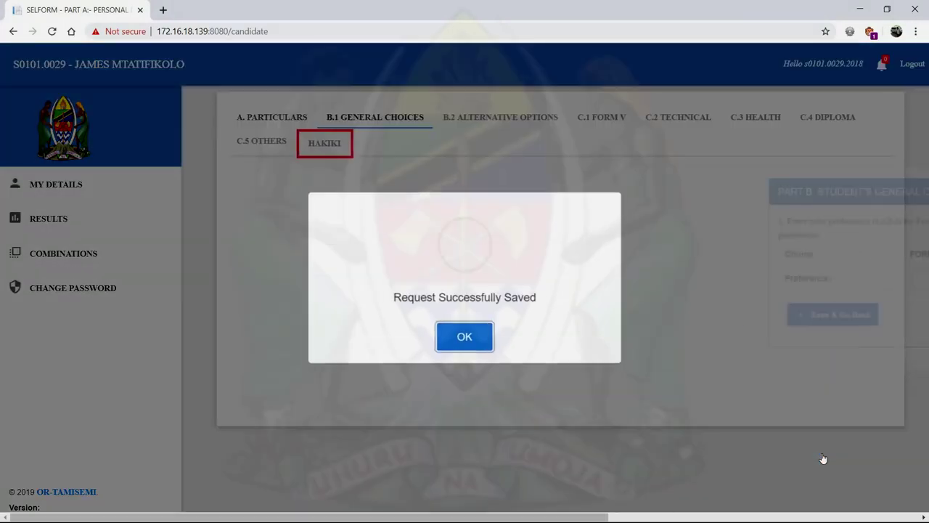
- Save general choice preferences as Form V 1, Diploma 2, Technical 3 and Health 4
left_click(465, 341)
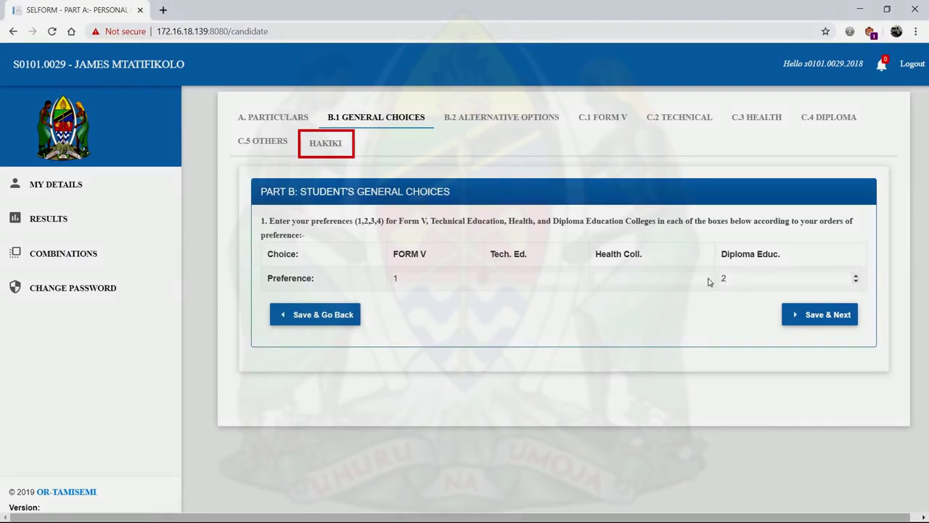
left_click(515, 279)
type("2")
left_click(579, 275)
left_click(704, 275)
left_click(704, 275)
left_click(704, 276)
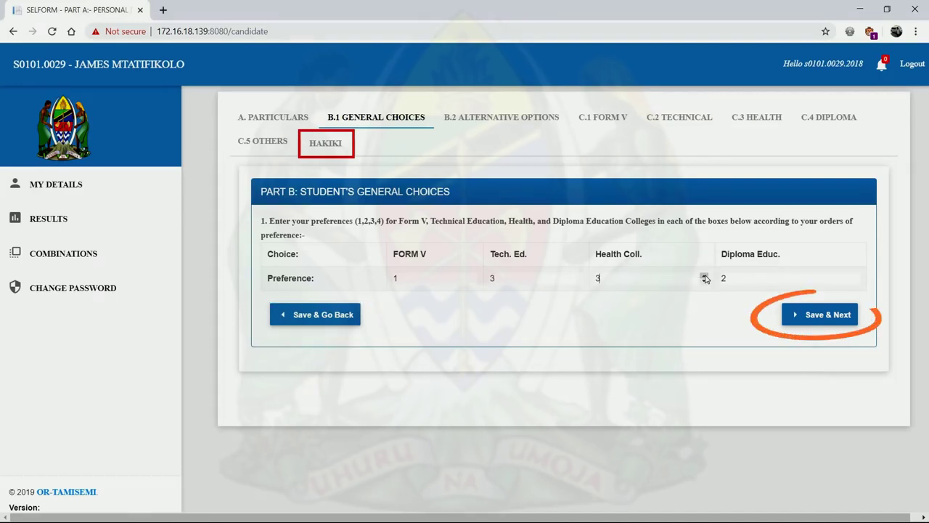
left_click(704, 275)
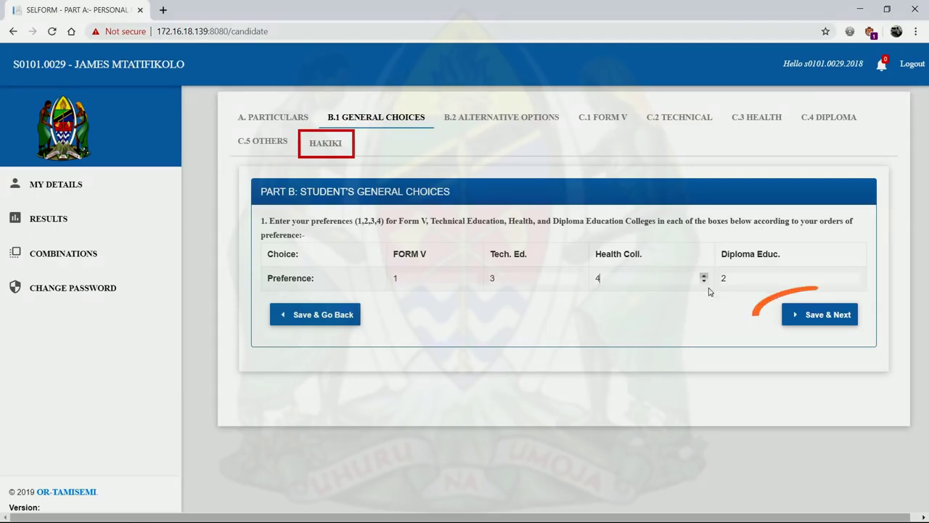
left_click(812, 314)
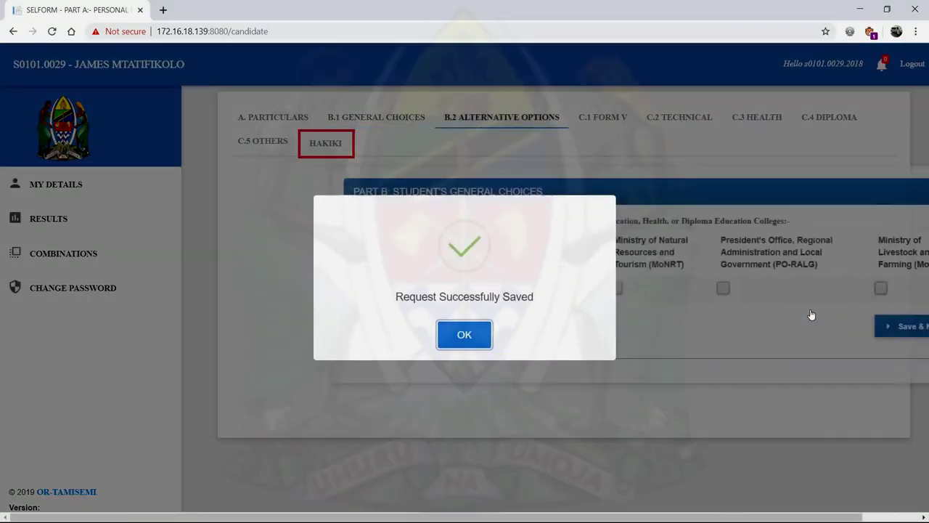
- Tick the MoNRT and PO-RALG alternative options and save them
left_click(475, 337)
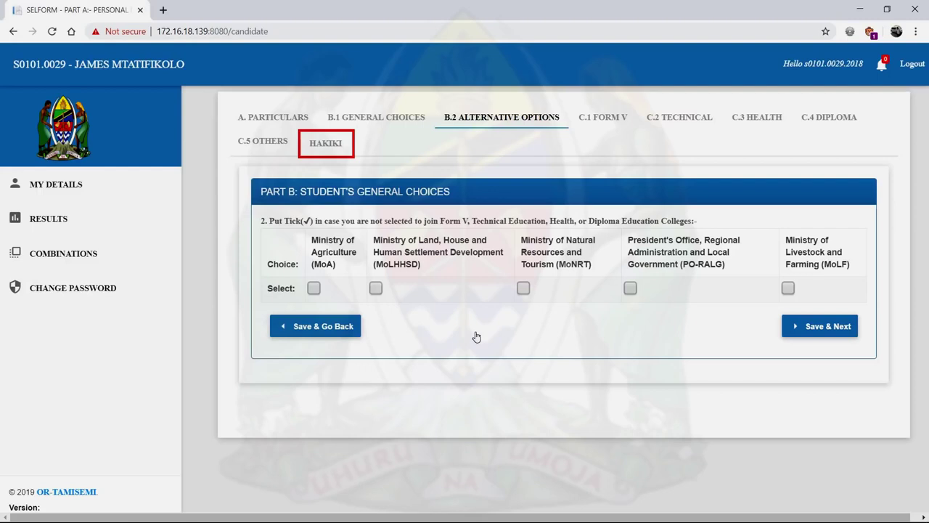
left_click(523, 288)
left_click(630, 288)
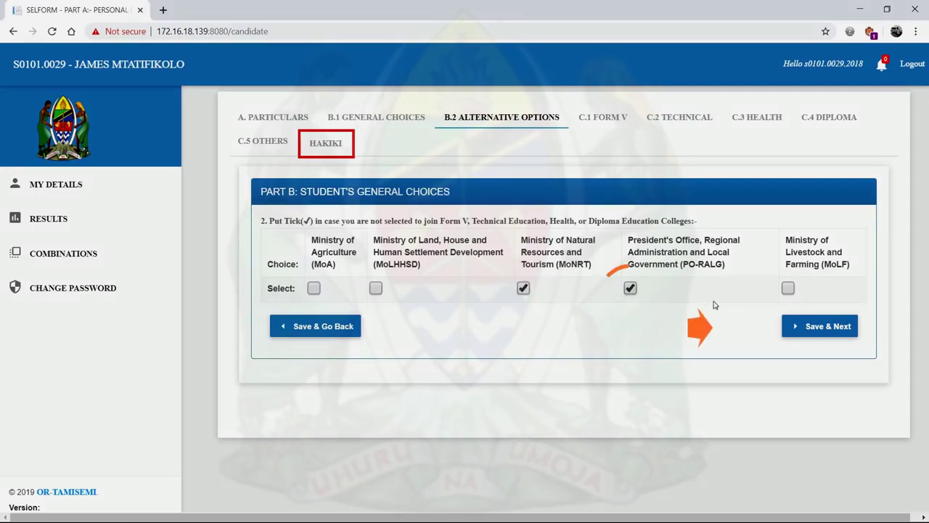
left_click(826, 327)
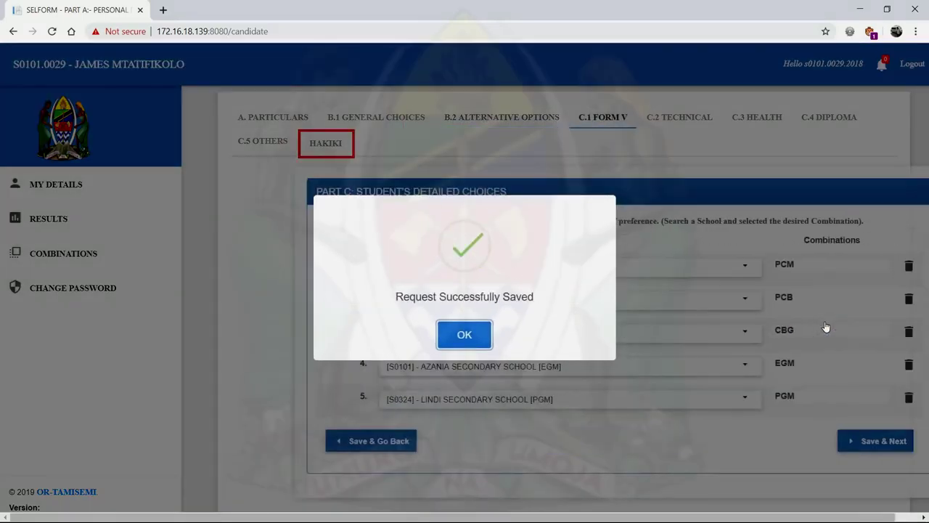
- Check the preference 5 Form V school list and save the five Form V choices
left_click(464, 334)
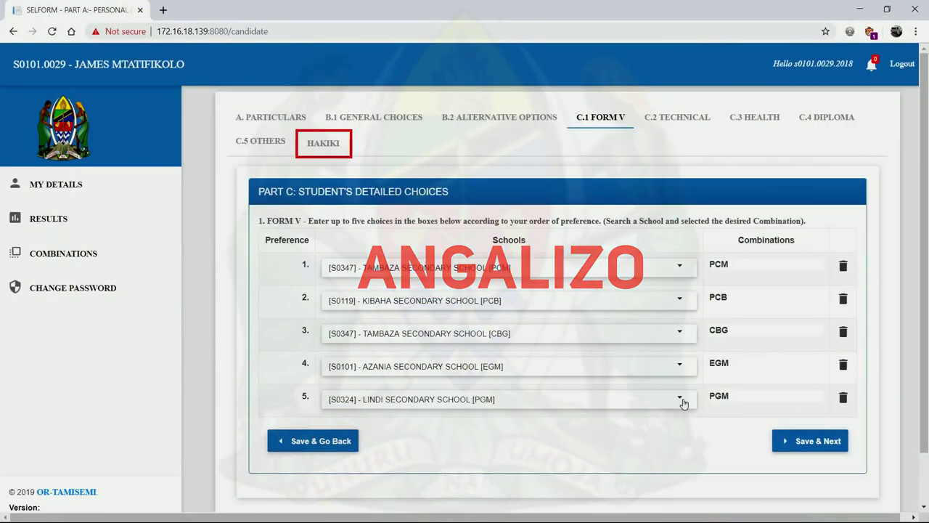
left_click(681, 401)
left_click(681, 401)
left_click(681, 400)
left_click(681, 401)
left_click(810, 442)
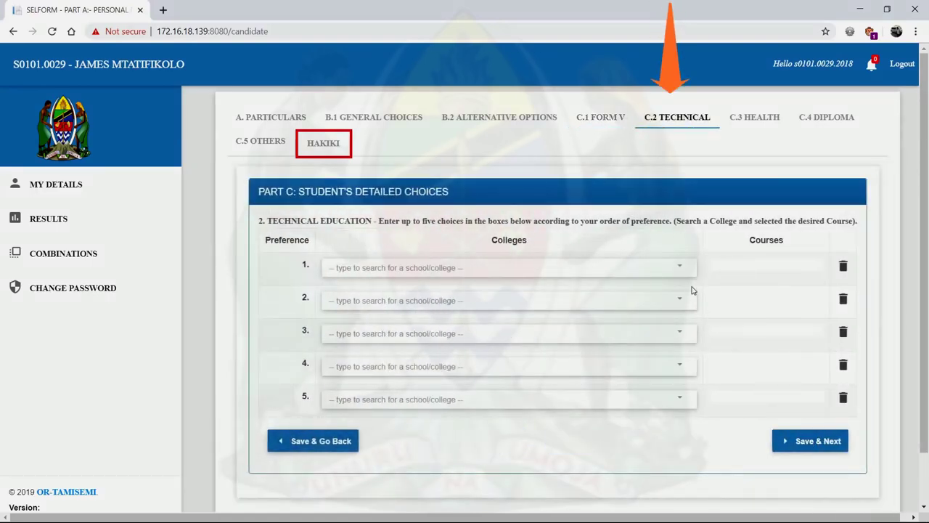
- Pick Technical Education courses ARC, CS, MEC, HW and BEE for preferences 1–5 and save
left_click(682, 269)
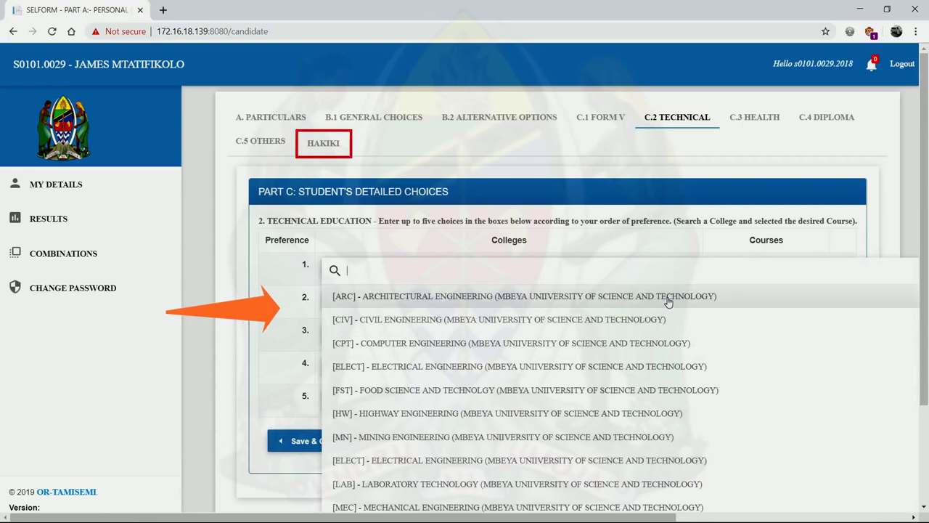
left_click(668, 299)
left_click(672, 300)
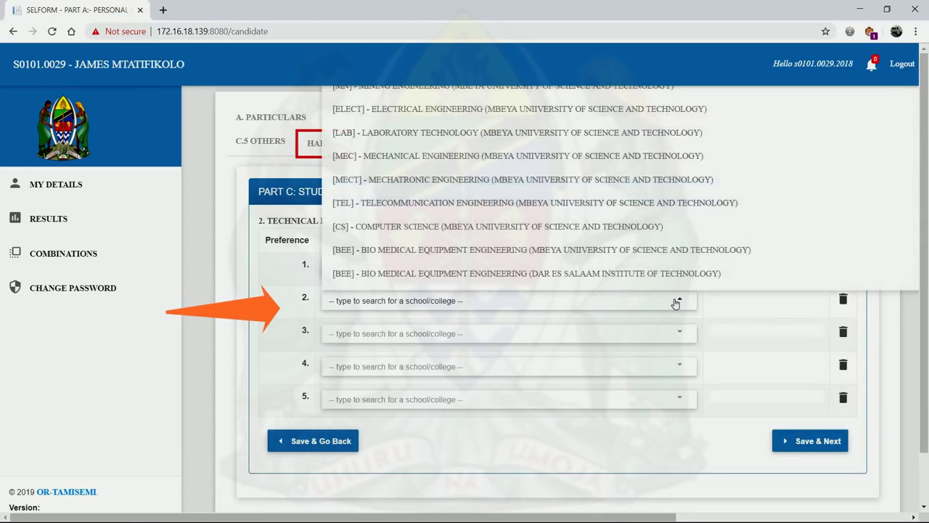
left_click(653, 228)
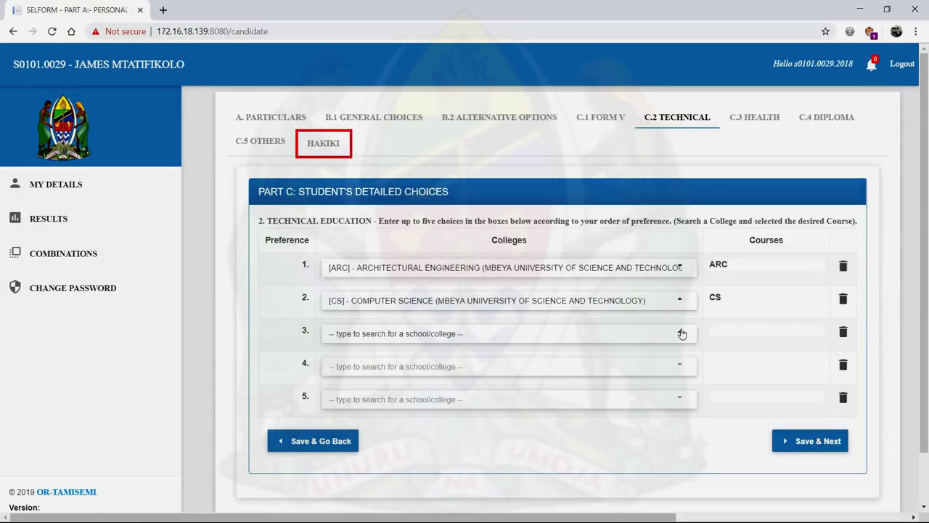
left_click(682, 333)
left_click(639, 187)
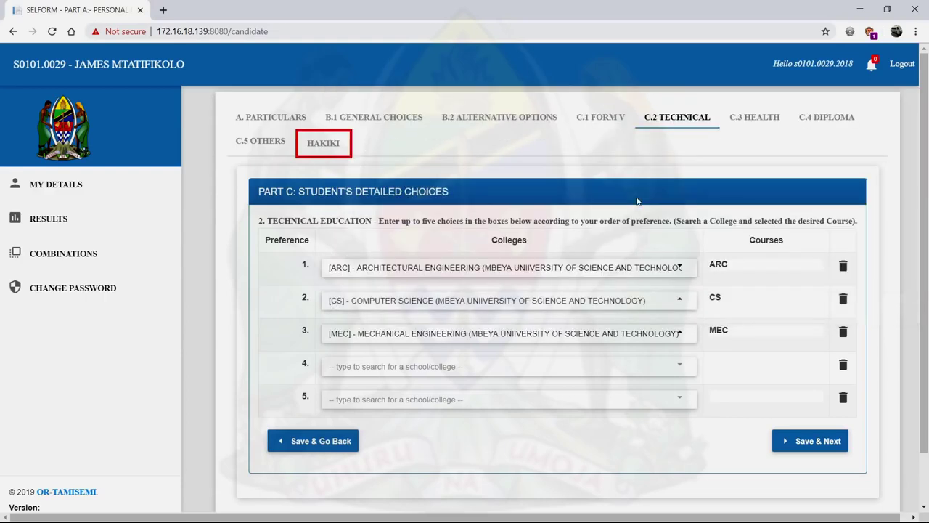
left_click(681, 367)
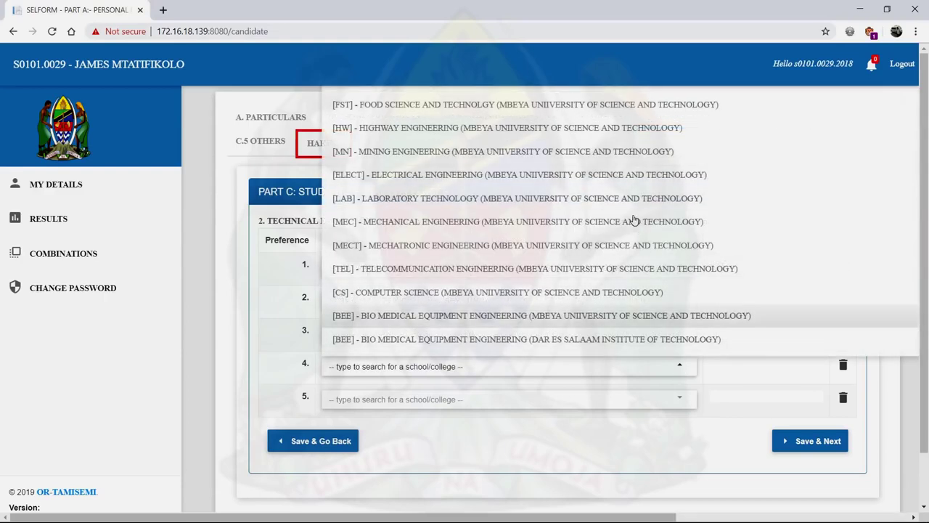
left_click(621, 129)
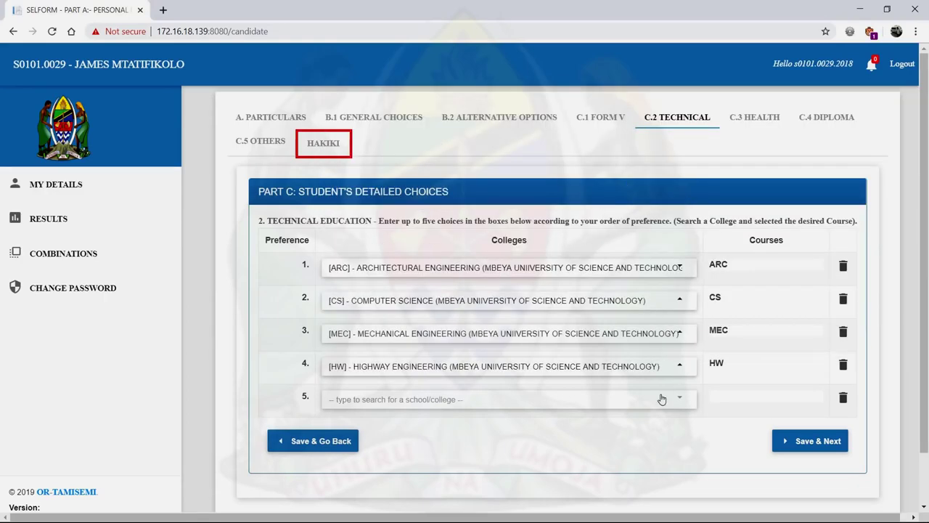
left_click(662, 399)
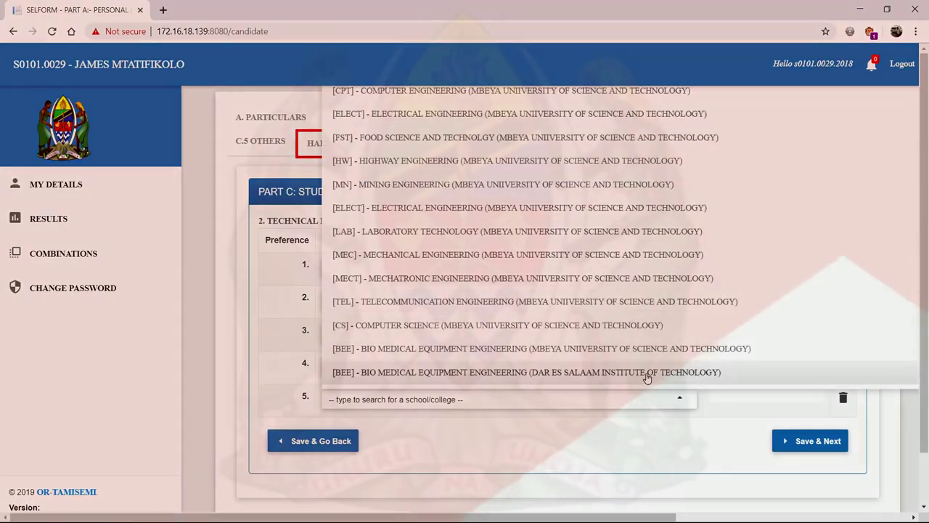
left_click(647, 375)
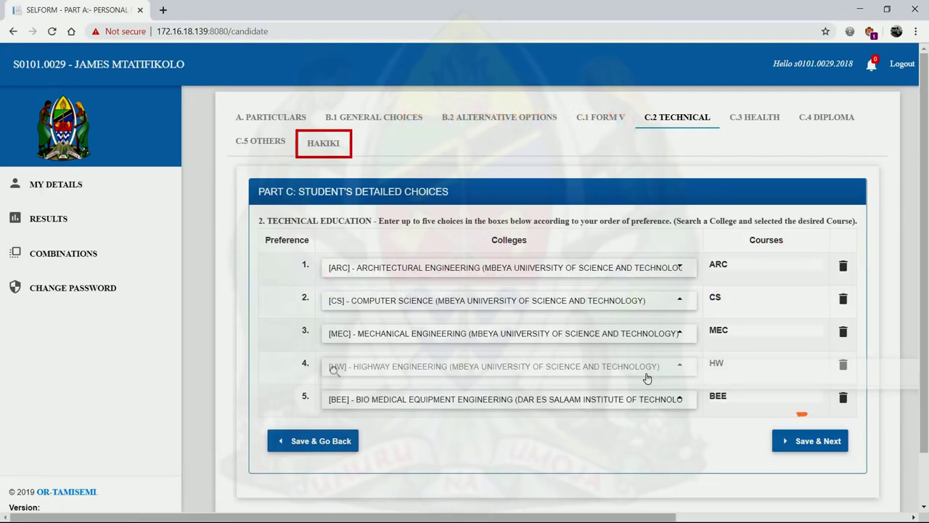
left_click(798, 440)
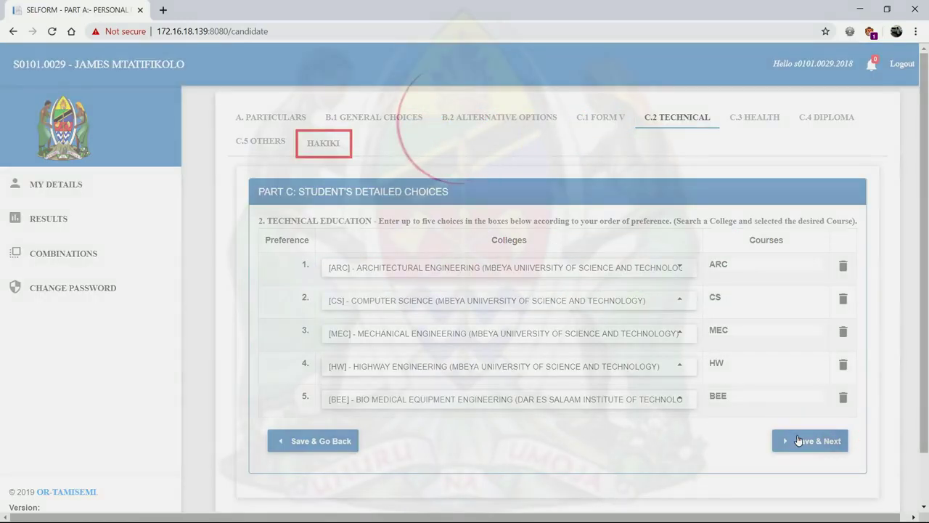
- Pick Health colleges ODHIS, ODO, ODP, TCNM and ODEHS for preferences 1–5 and save
left_click(479, 342)
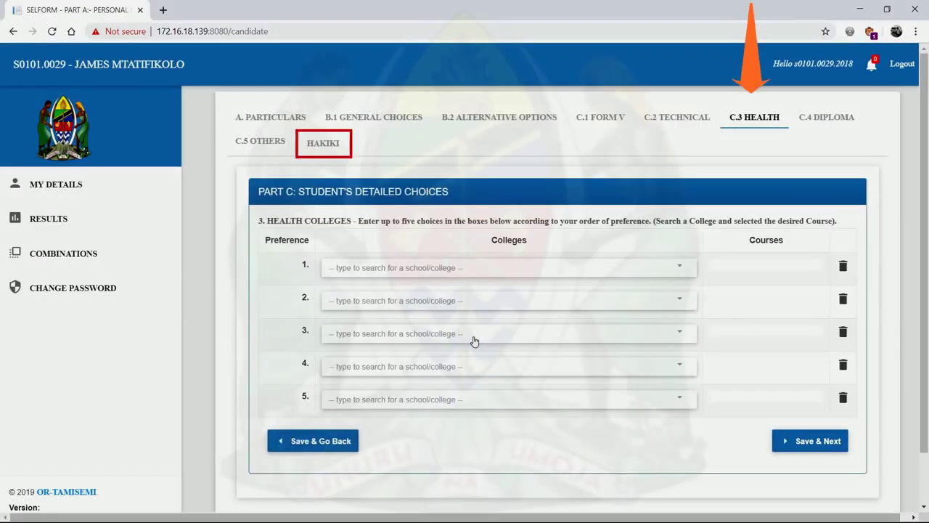
left_click(594, 267)
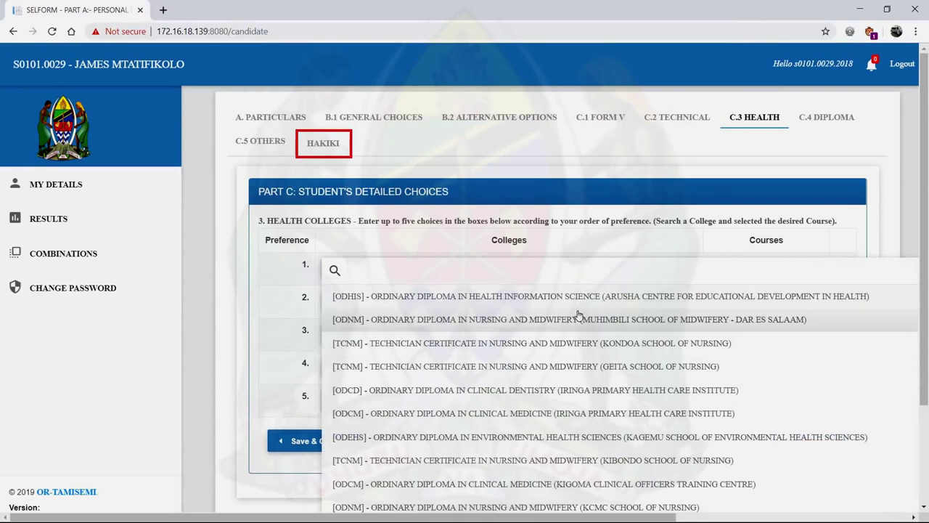
left_click(580, 299)
left_click(578, 304)
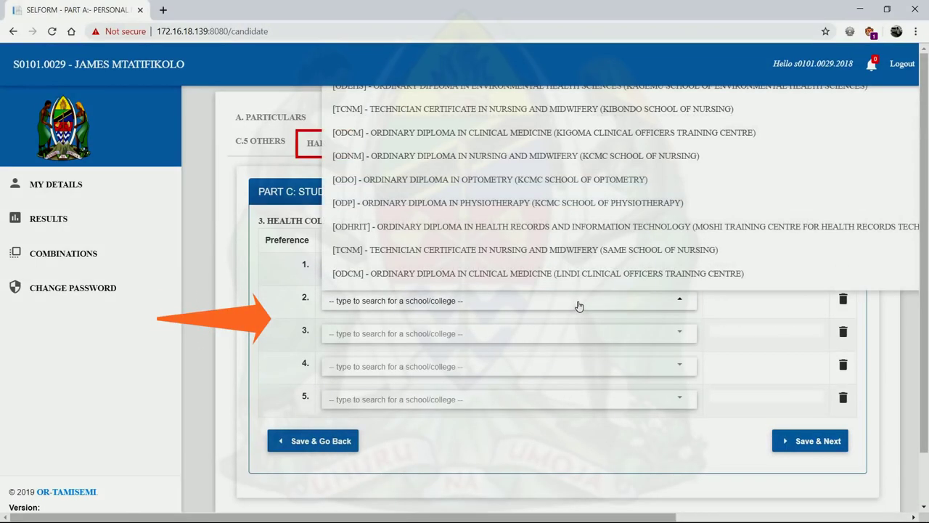
left_click(575, 180)
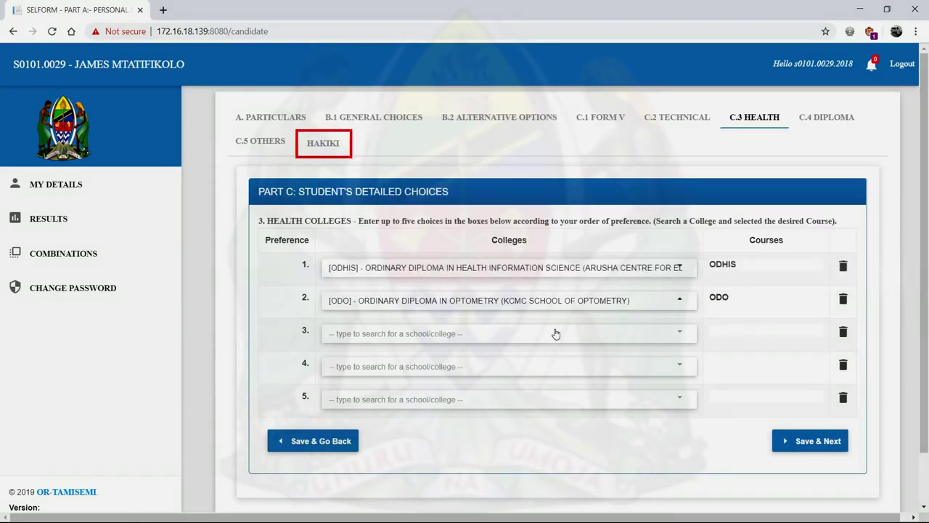
left_click(555, 333)
left_click(544, 236)
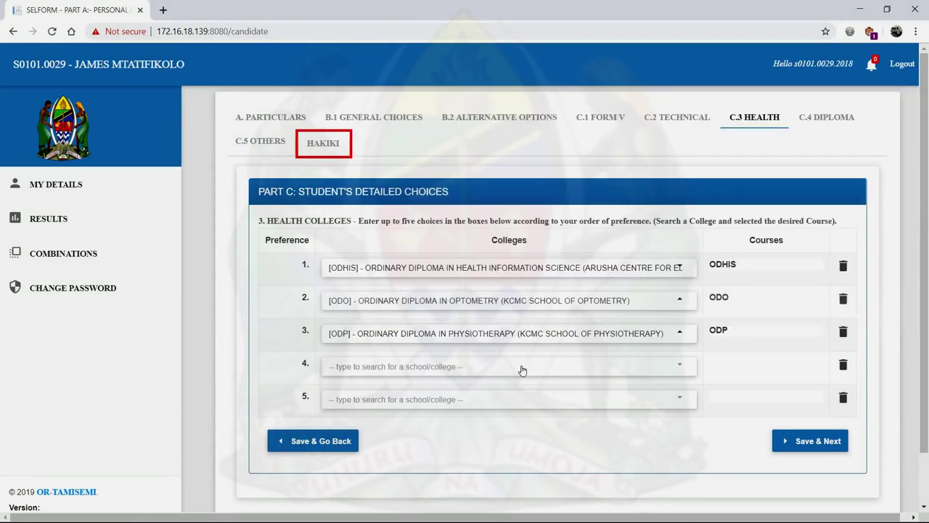
left_click(522, 368)
left_click(517, 315)
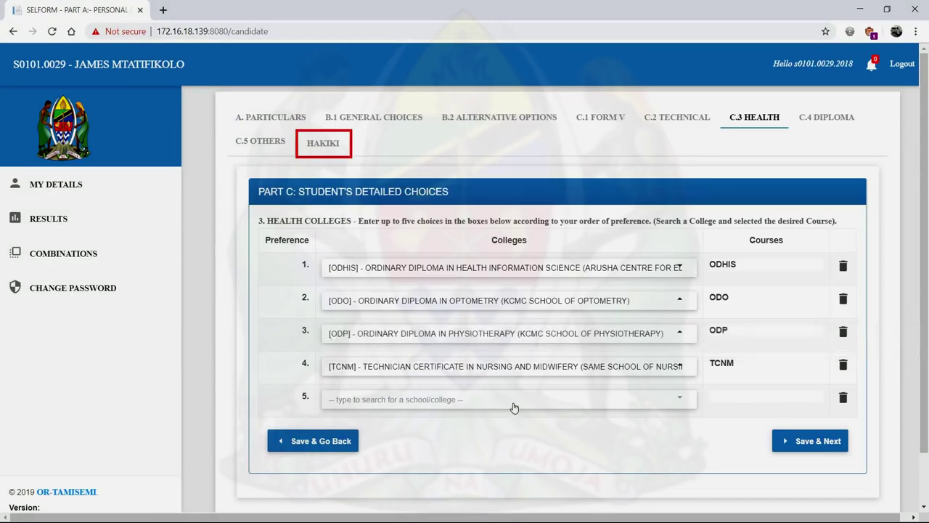
left_click(513, 400)
left_click(552, 185)
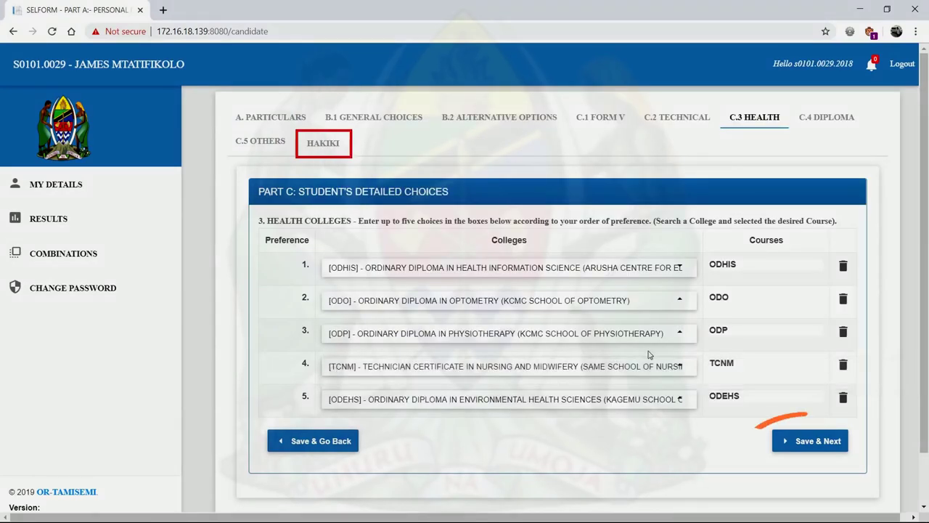
left_click(815, 442)
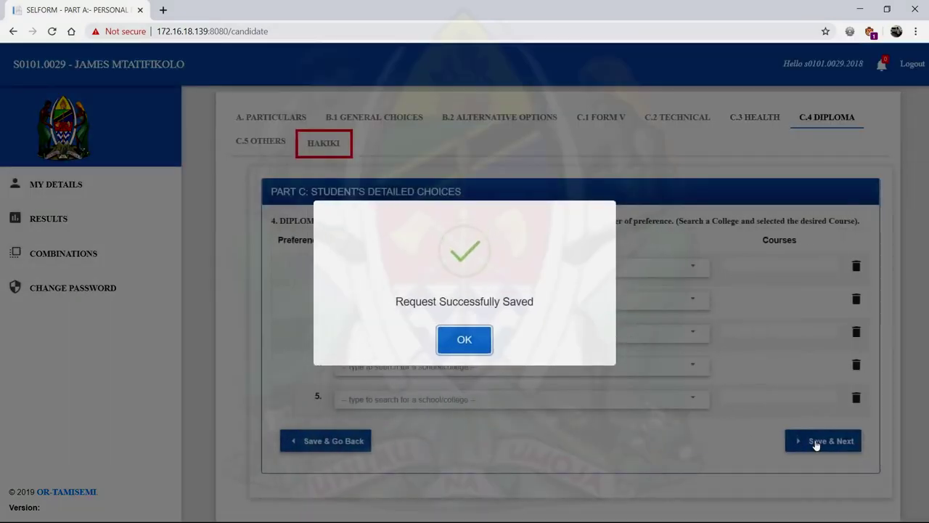
- Pick Diploma courses BAE, CME (Kleruu), MICTE (Kasulu), PBE (Mpwapwa), PBE (Kasulu) and save
left_click(463, 340)
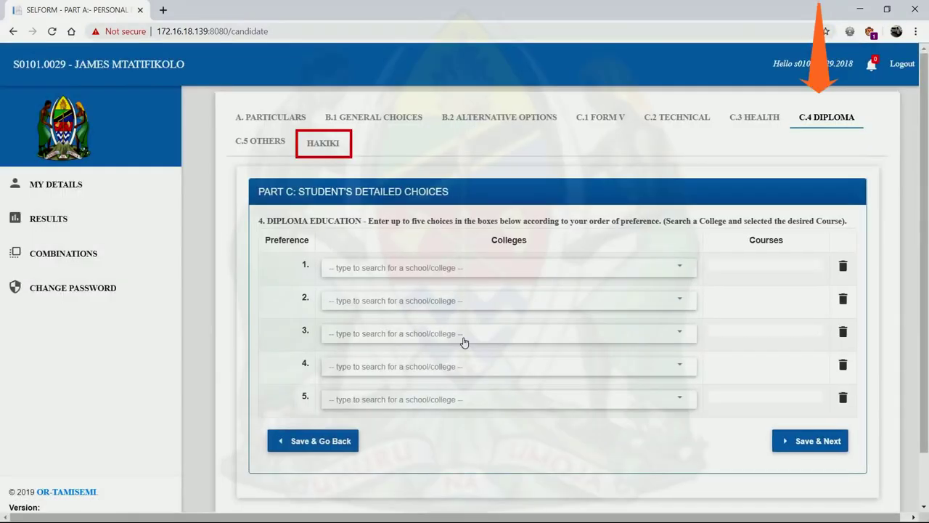
left_click(481, 275)
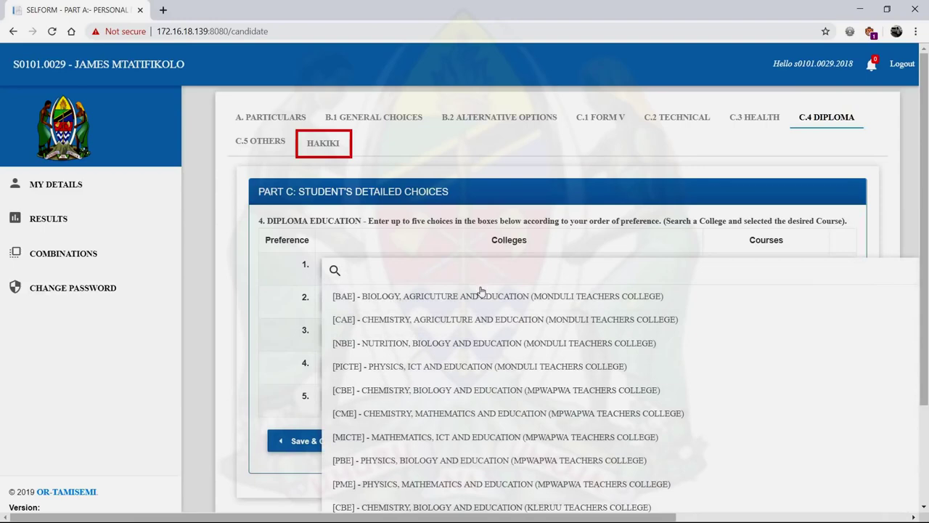
left_click(482, 296)
left_click(476, 302)
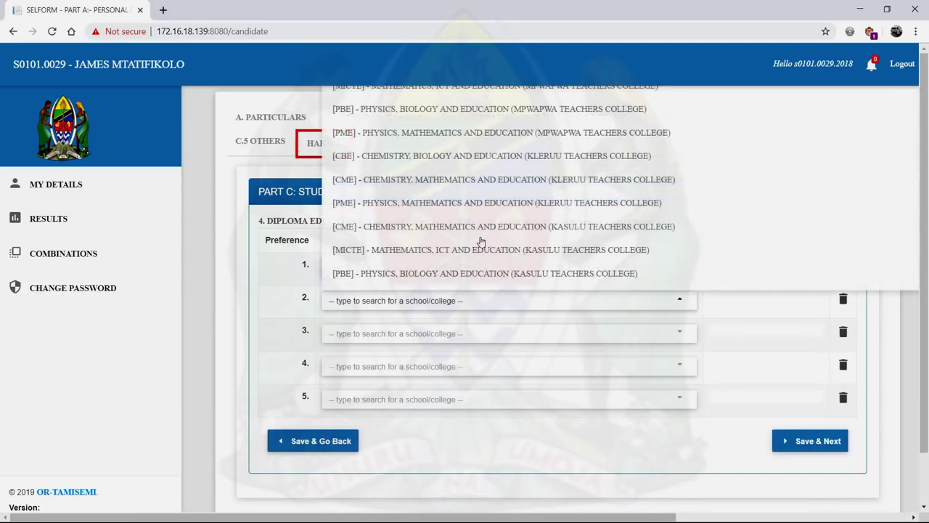
left_click(503, 188)
left_click(483, 334)
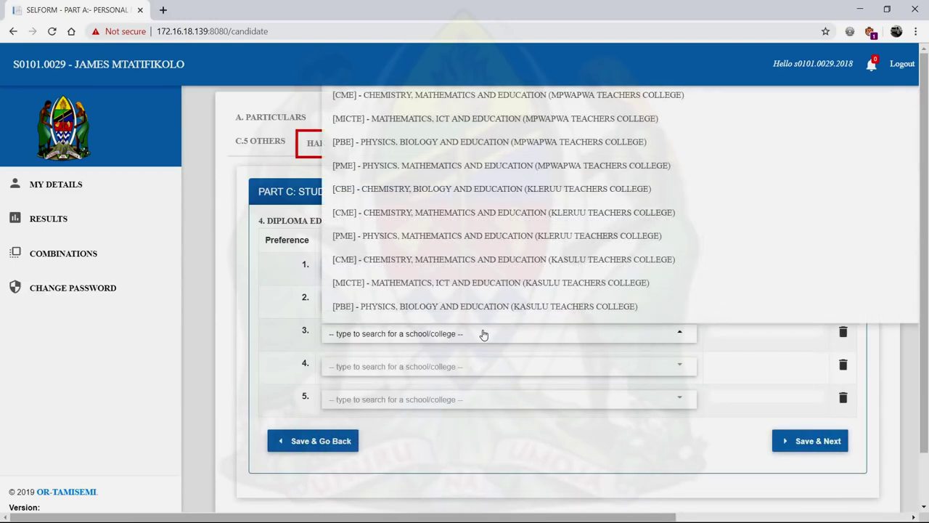
left_click(485, 283)
left_click(479, 370)
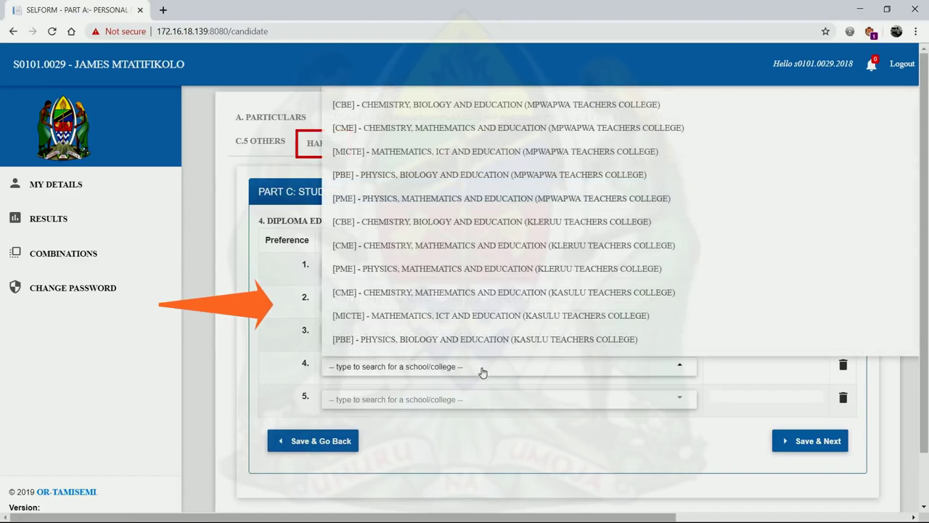
left_click(475, 191)
left_click(471, 401)
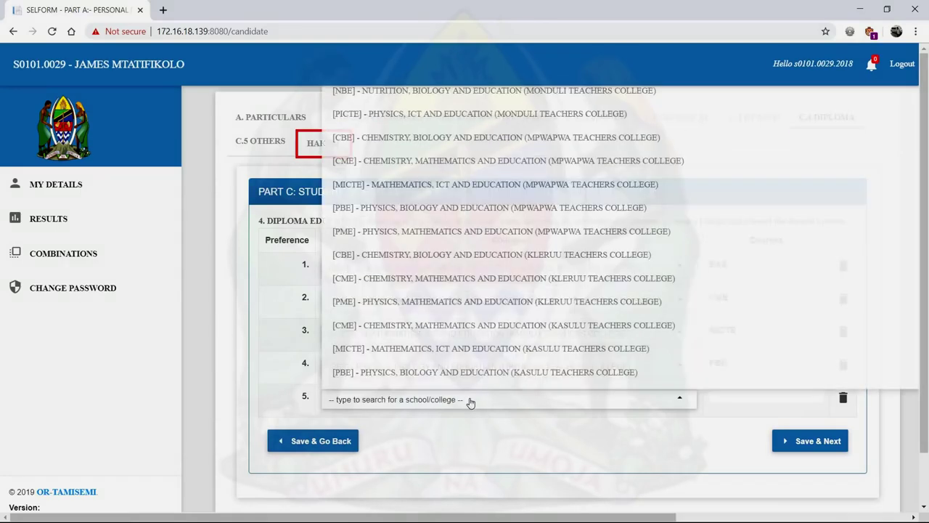
left_click(492, 376)
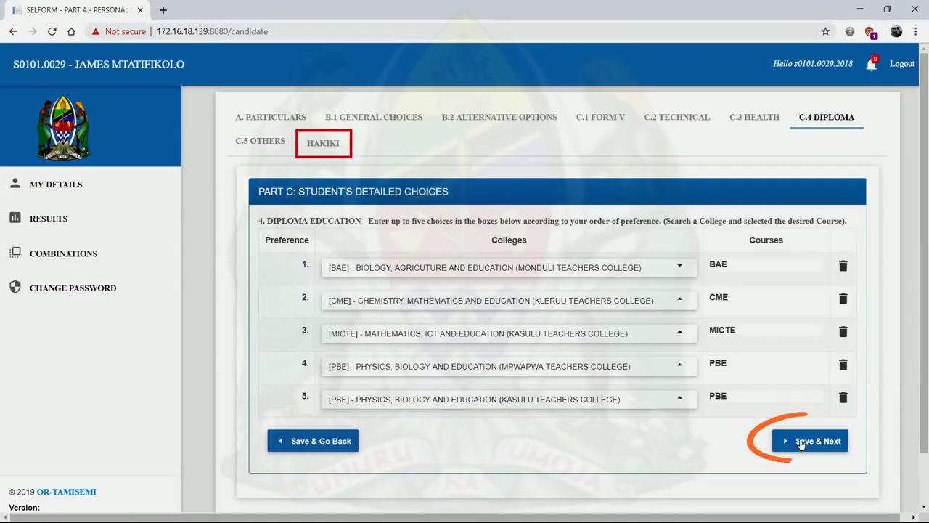
left_click(806, 442)
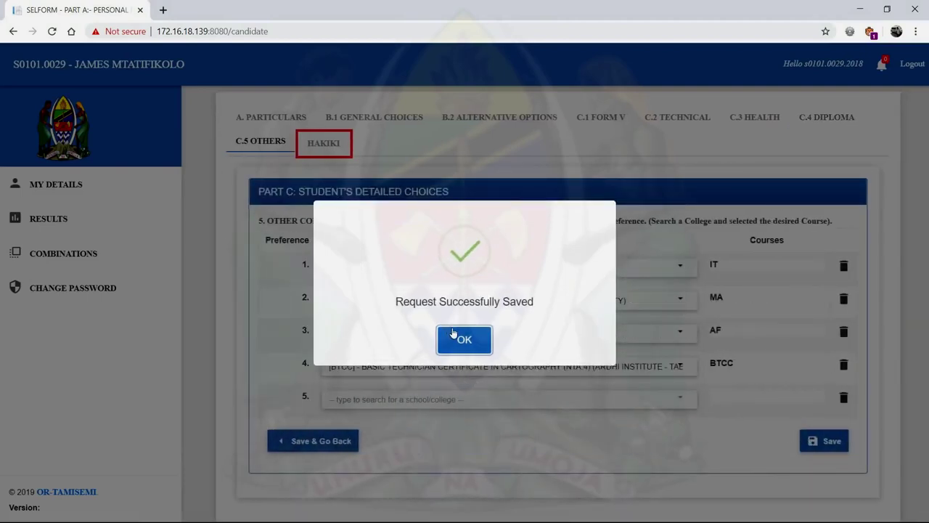
- Add TCGAP as the fifth Other Colleges preference and save the choices
left_click(459, 340)
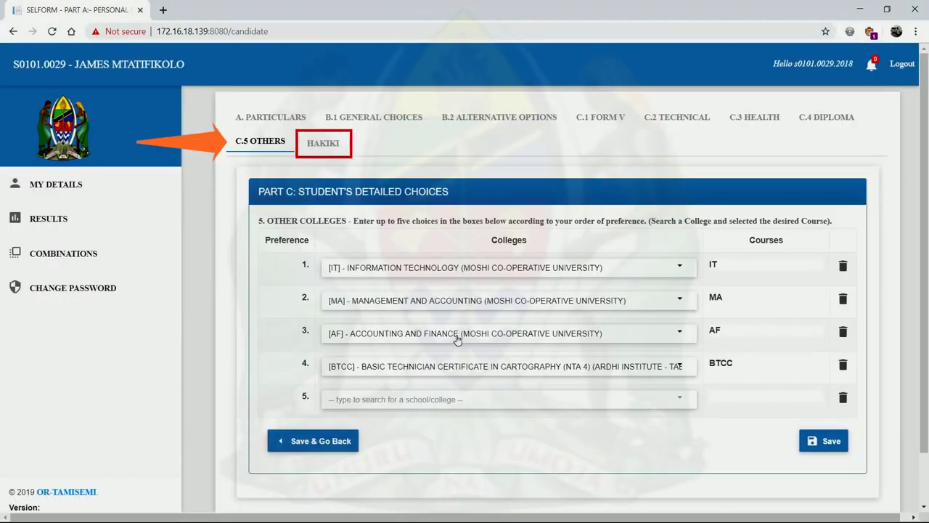
left_click(483, 407)
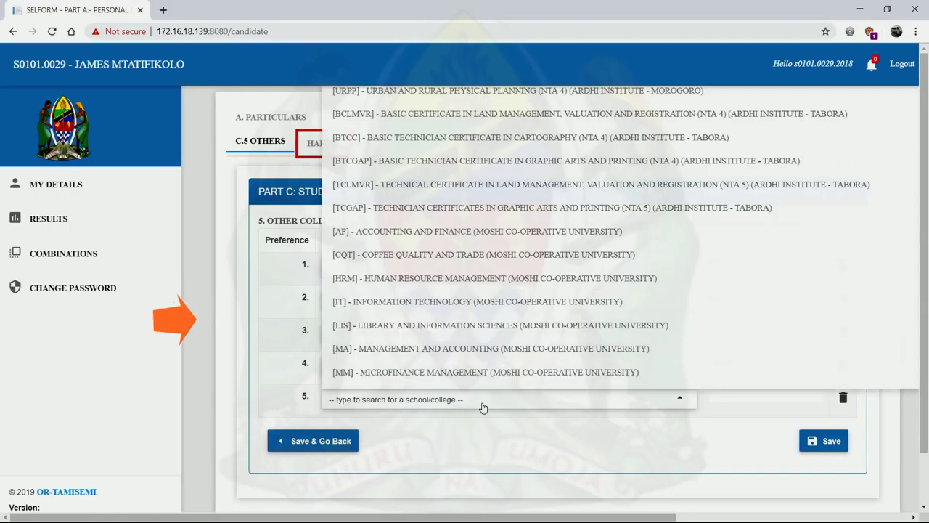
left_click(540, 208)
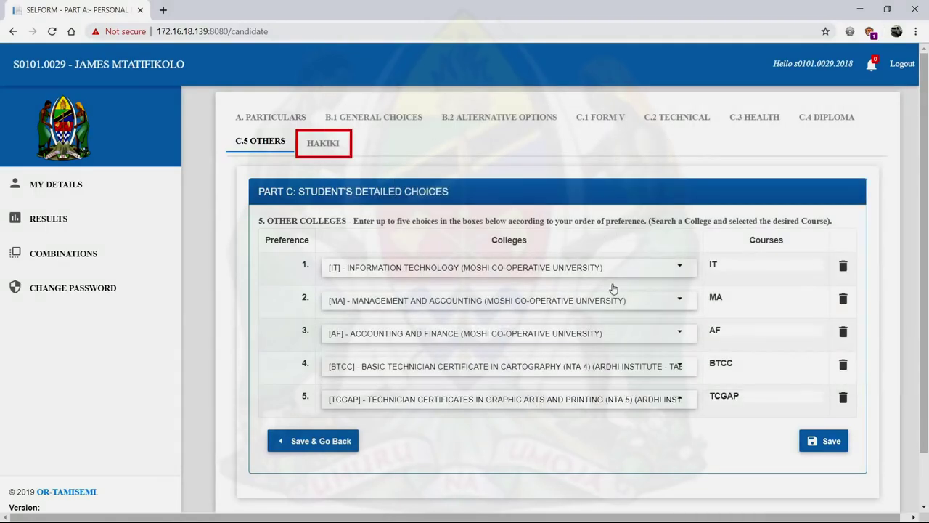
left_click(827, 441)
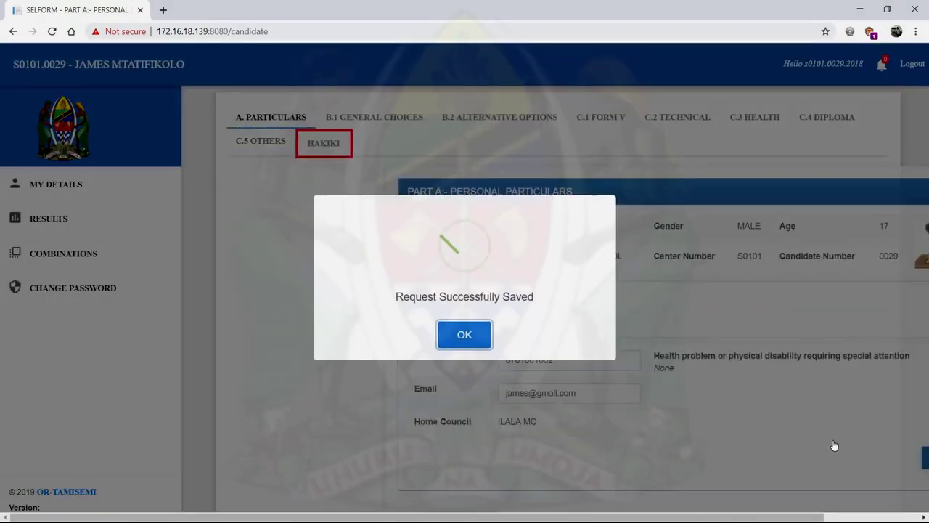
left_click(465, 341)
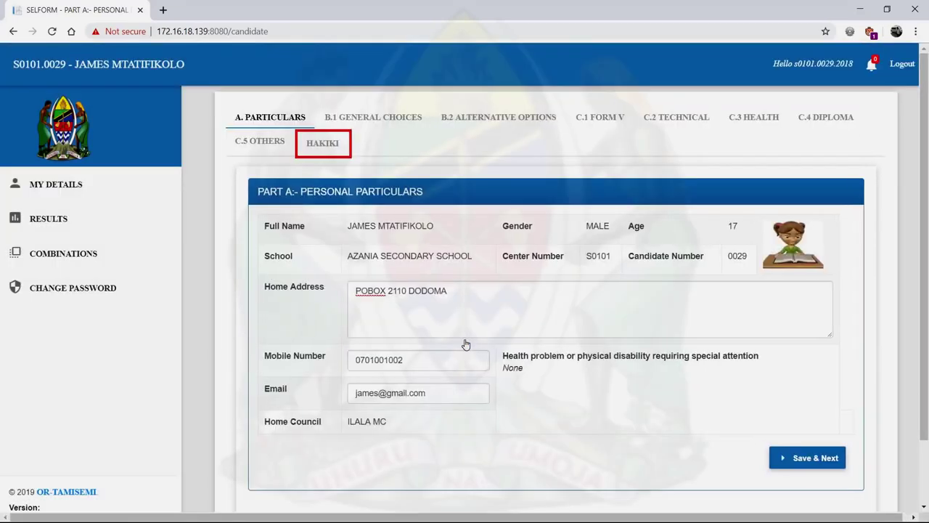
- Run the Hakiki check with no errors, then view results showing Division 1, 11 points
left_click(322, 144)
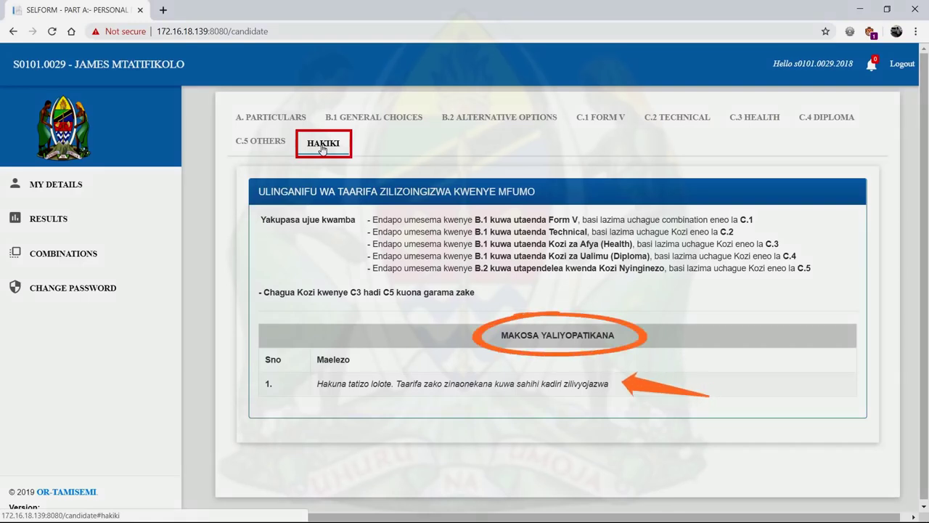
left_click(42, 222)
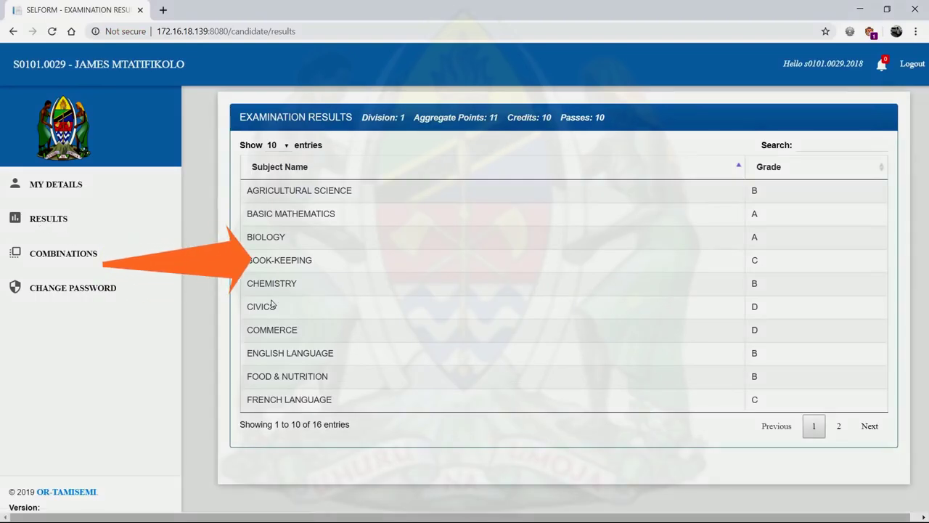
- Review the second results page and both pages of possible combinations, CBA to PGM
left_click(869, 427)
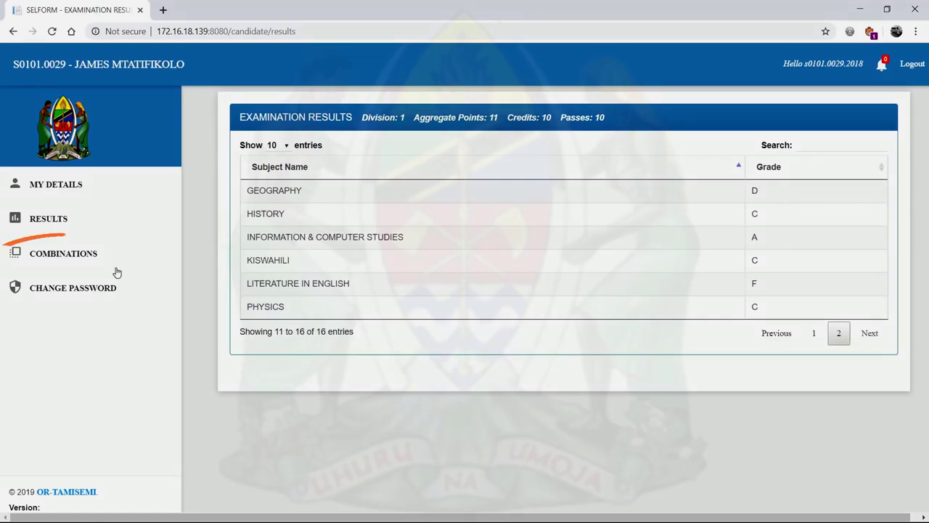
left_click(62, 255)
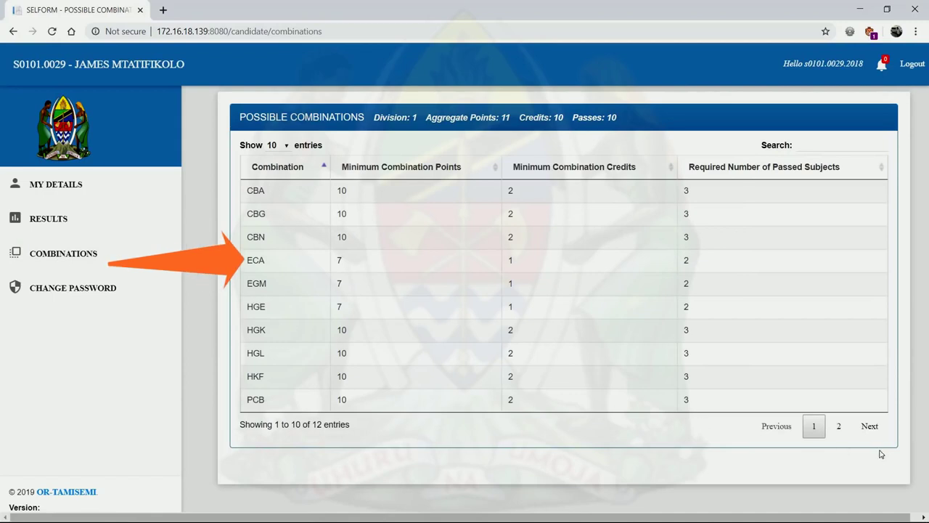
left_click(869, 427)
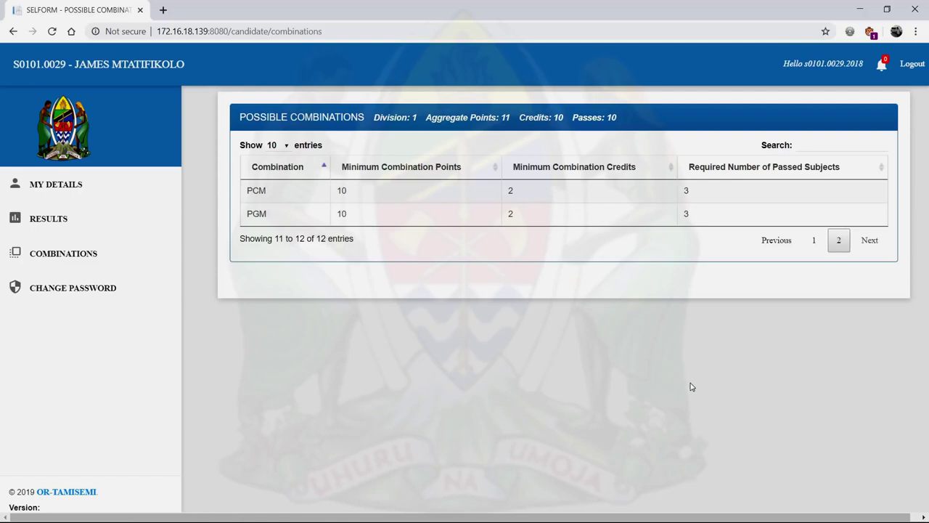
left_click(776, 240)
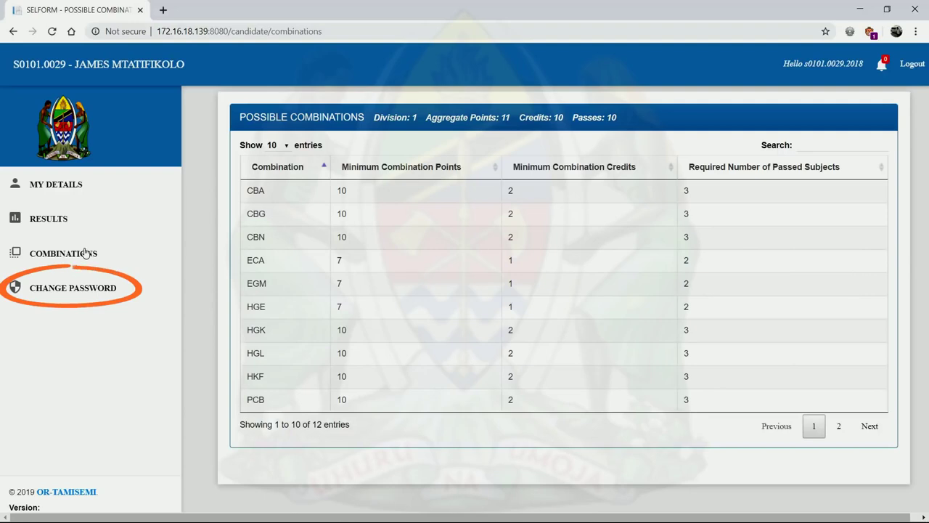
left_click(84, 291)
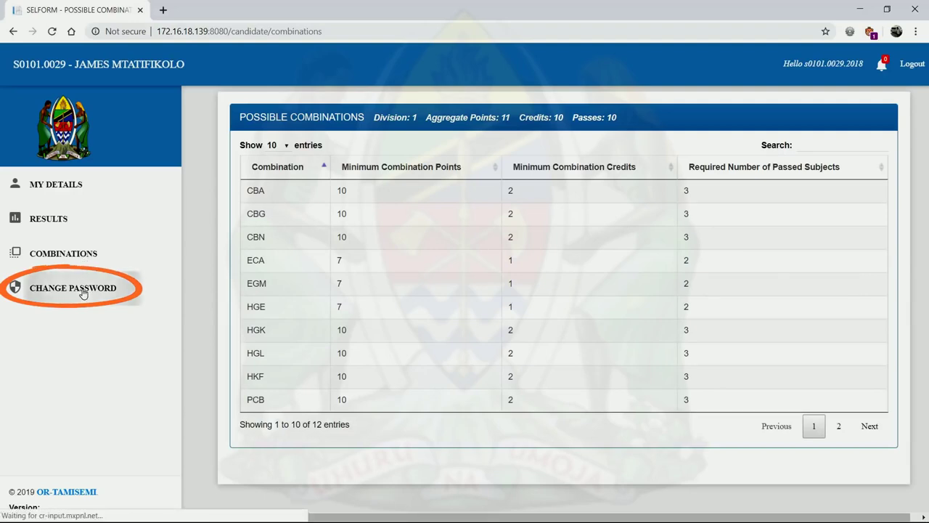
- Change the password using the current, new and confirmed passwords, then log out
left_click(245, 170)
type("**")
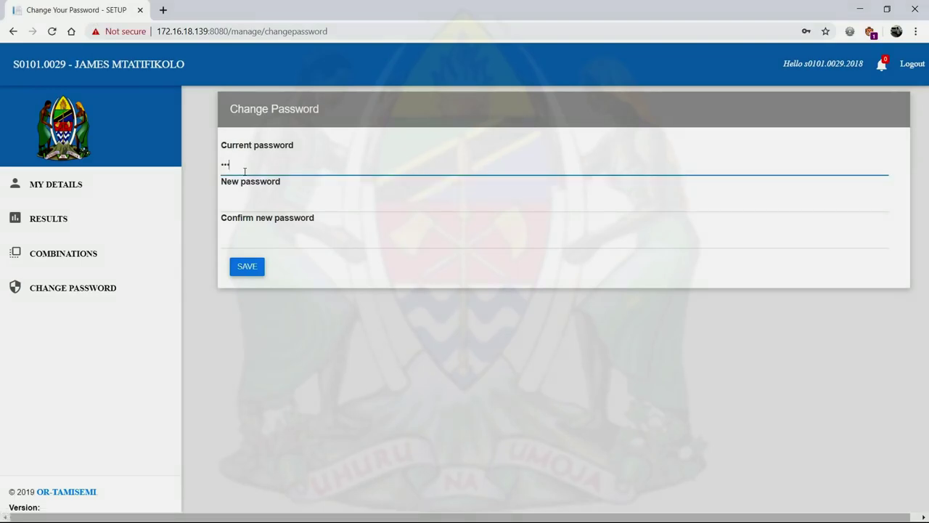
left_click(247, 206)
type("**")
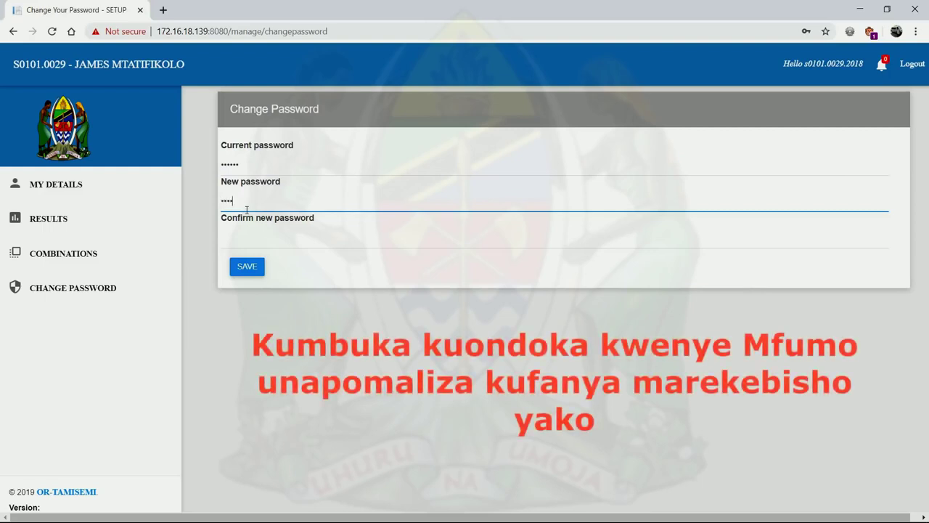
left_click(257, 245)
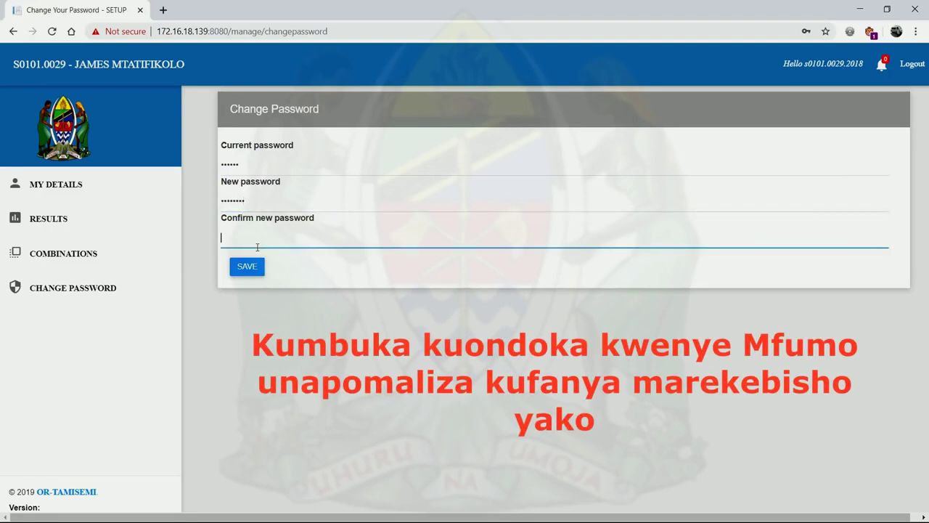
type("********")
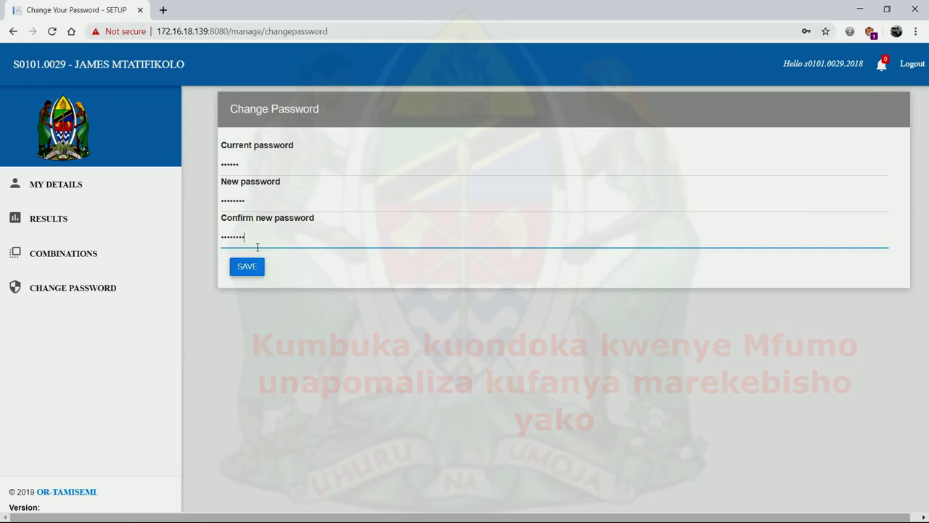
left_click(247, 267)
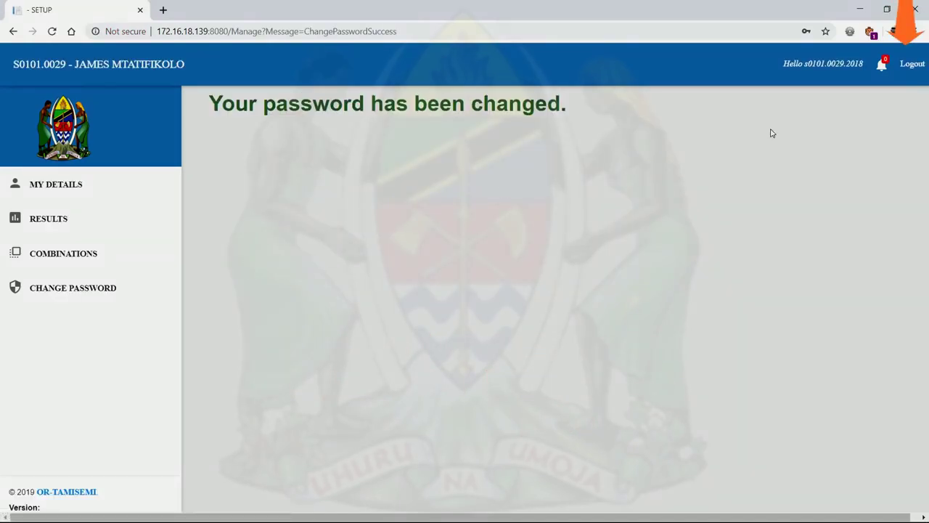
left_click(912, 65)
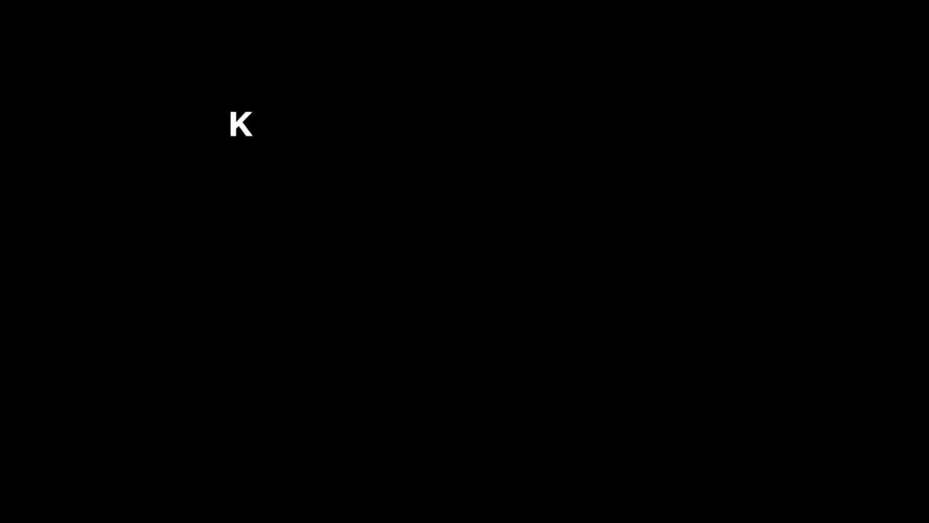